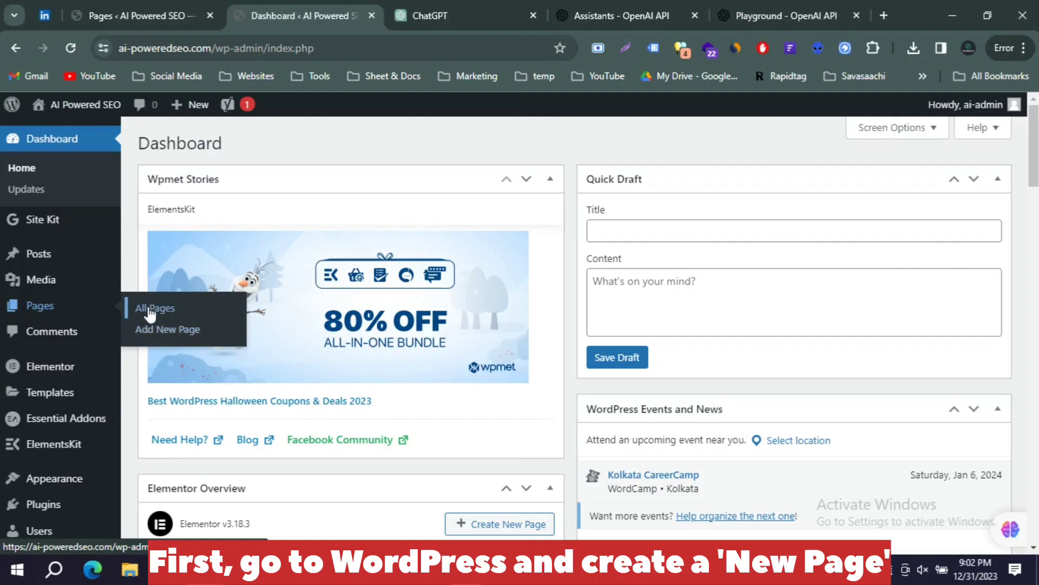
Step: From the All Pages list, start a new blank page
{"action": "left_click", "coordinate": [154, 307]}
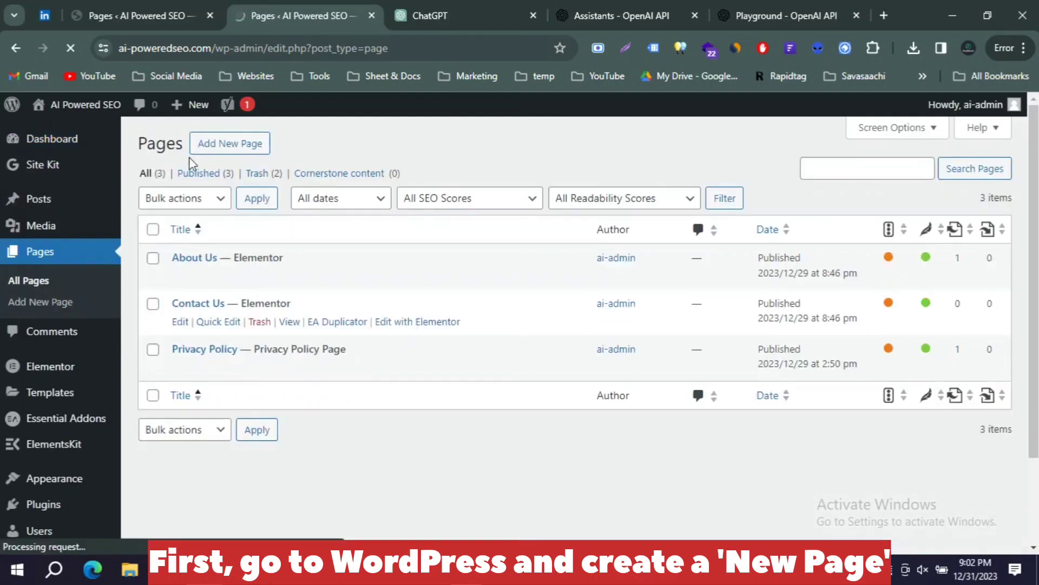
{"action": "left_click", "coordinate": [218, 146]}
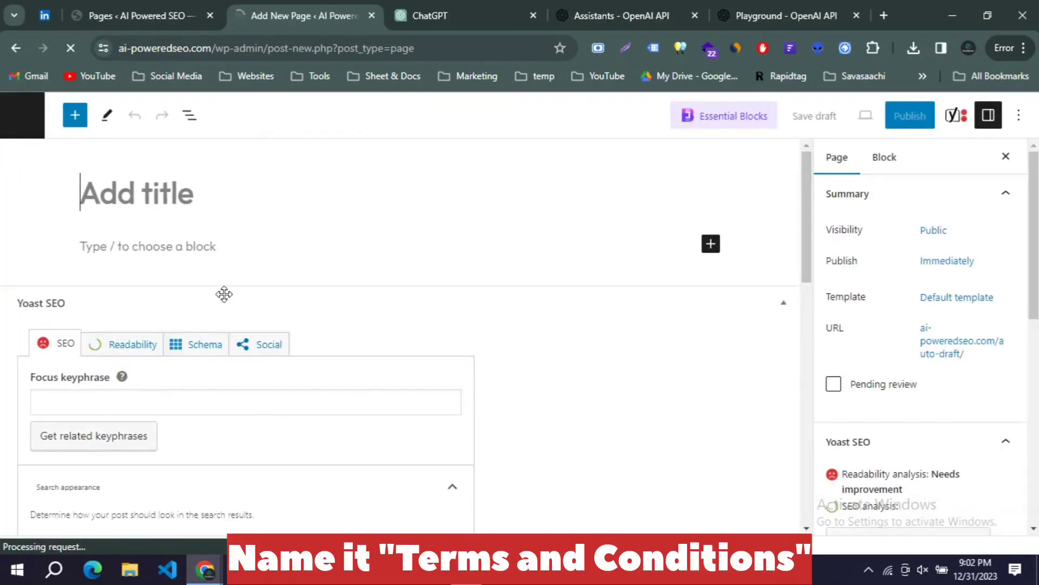
Step: Title the page 'Terms & Conditions', collapse the Yoast SEO panel, and go to ChatGPT
{"action": "left_click", "coordinate": [146, 191]}
{"action": "type", "text": "Term"}
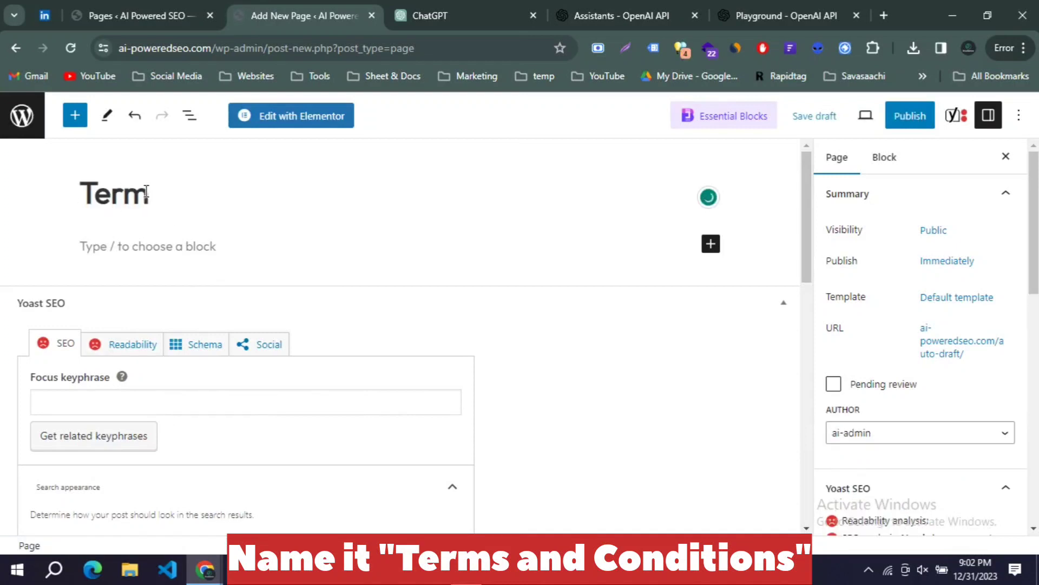
{"action": "type", "text": "s & "}
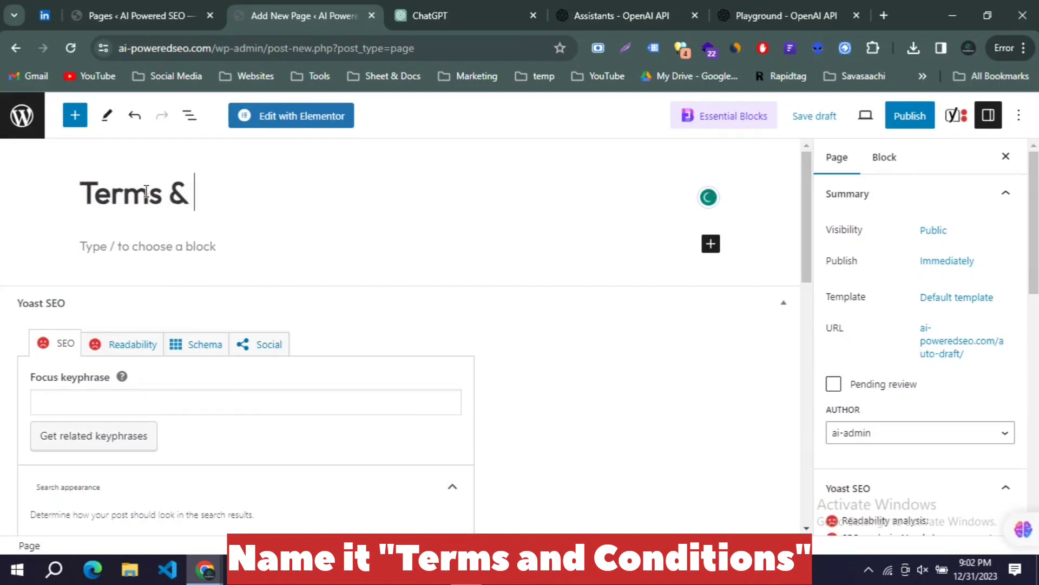
{"action": "type", "text": "Conditio"}
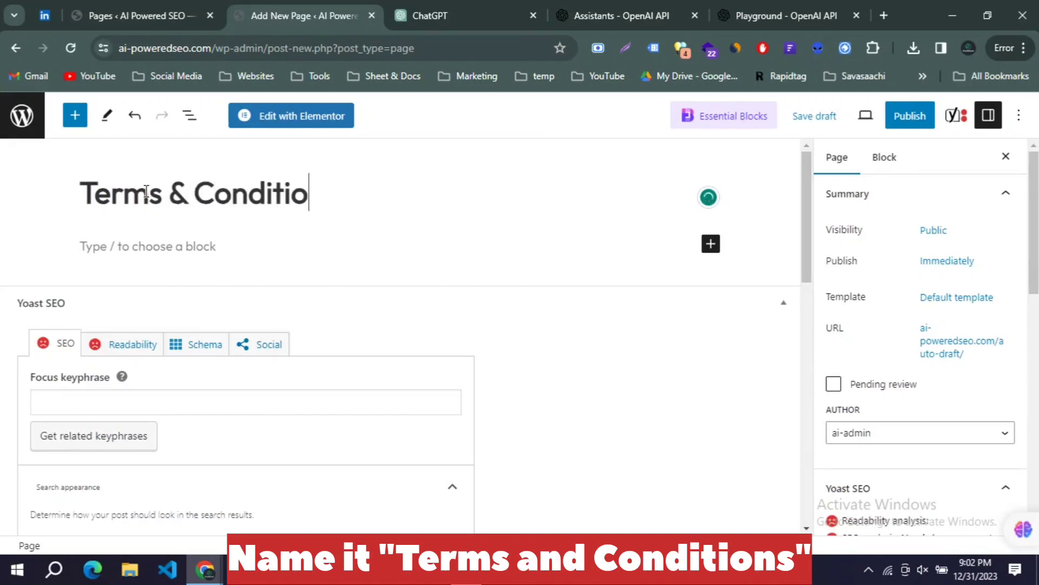
{"action": "type", "text": "ns"}
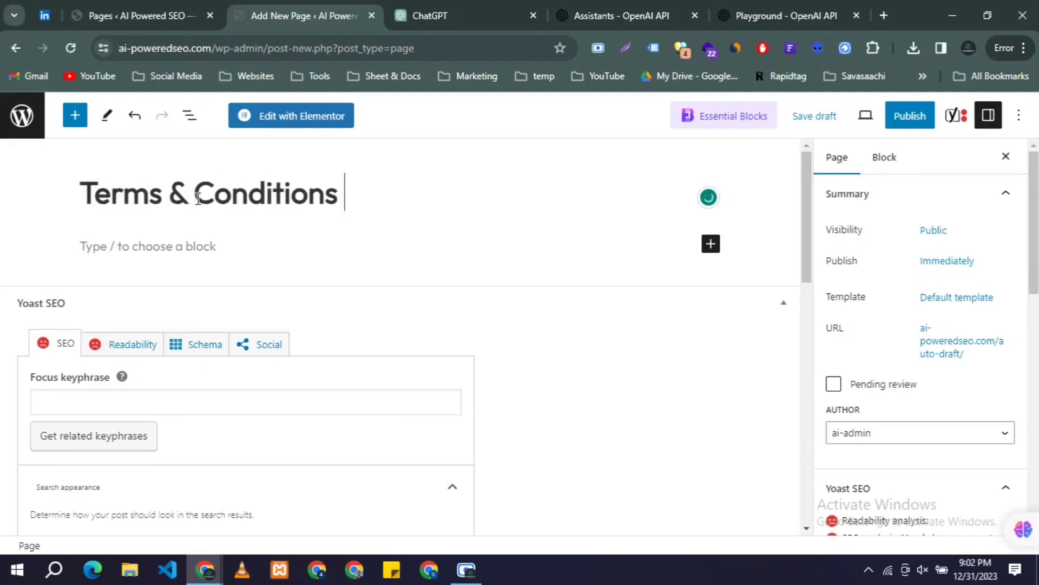
{"action": "left_click", "coordinate": [150, 246]}
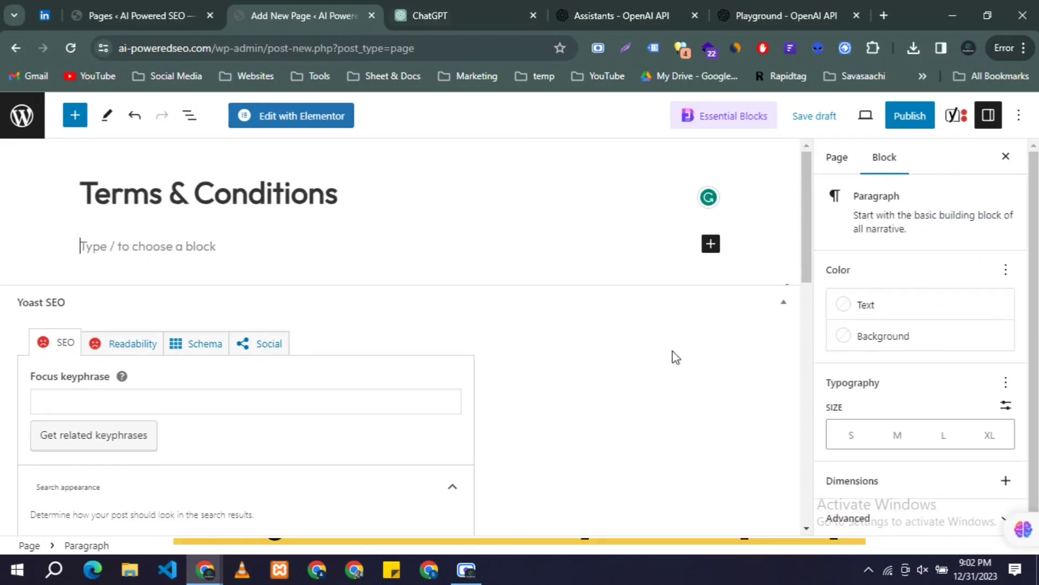
{"action": "left_click", "coordinate": [759, 304]}
{"action": "left_click", "coordinate": [462, 10]}
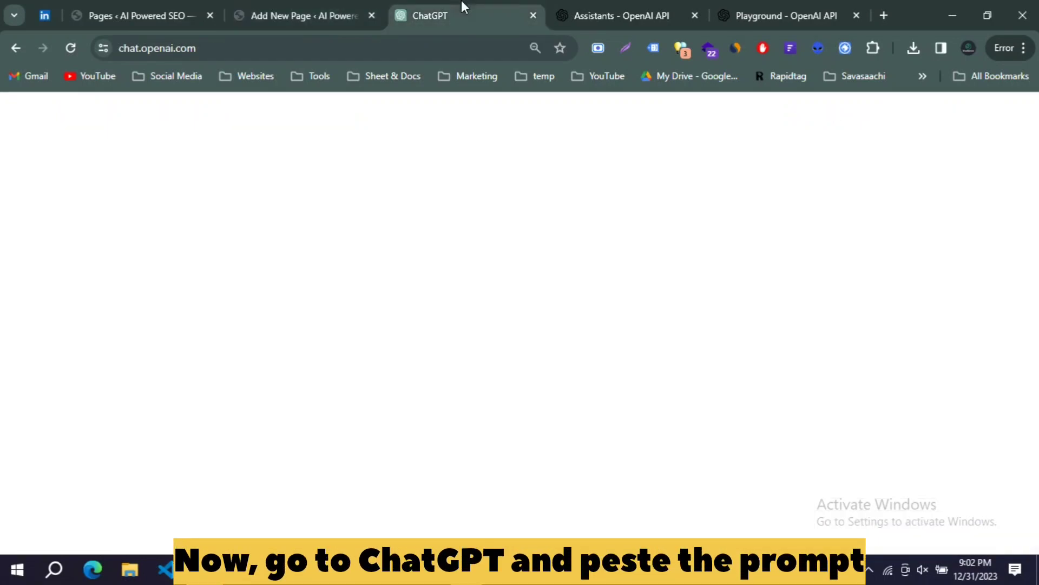
Step: Paste the Terms & Conditions prompt, naming the site [AI-Powered SEO] and adding 'website address []'
{"action": "left_click", "coordinate": [393, 496]}
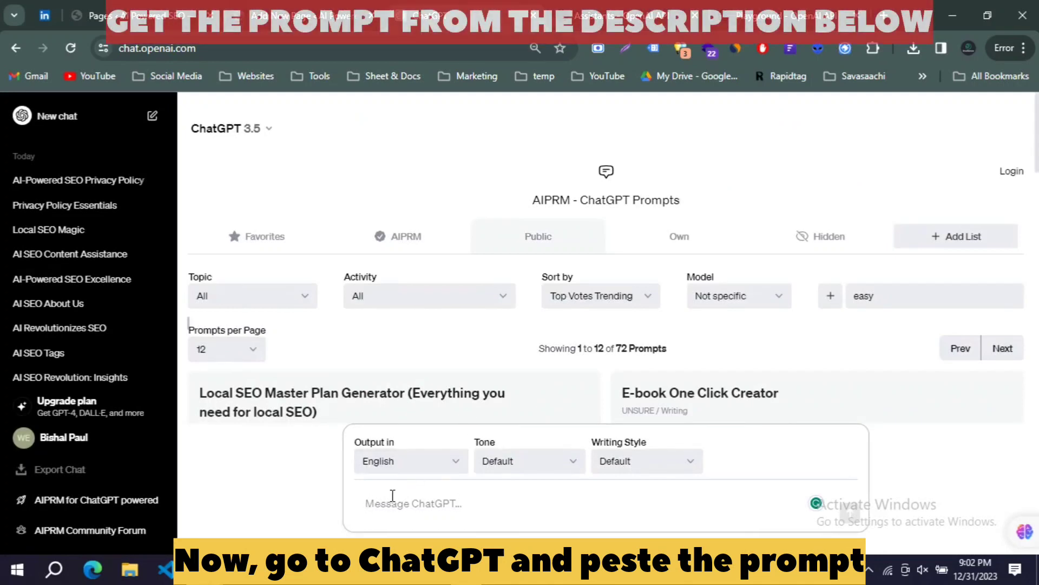
{"action": "type", "text": "Develop a comprehensive Terms & Conditions (T&C) page for your website. Craft clear and concise language that outlines the rights and responsibilities of both the users and the website owner. Ensure the document covers key aspects such as user eligibility, account creation and management, acceptable use policies, intellectual property rights, privacy considerations, limitations of liability, and dispute resolution. Emphasize transparency and readability, aiming to make the T&C accessible to users of varying levels of familiarity with legal language. Additionally, include a section addressing future updates to the terms and provide contact information for user inquiries or concerns. Consider legal best practices and consult with professionals if needed to ensure compliance with relevant laws and regulations."}
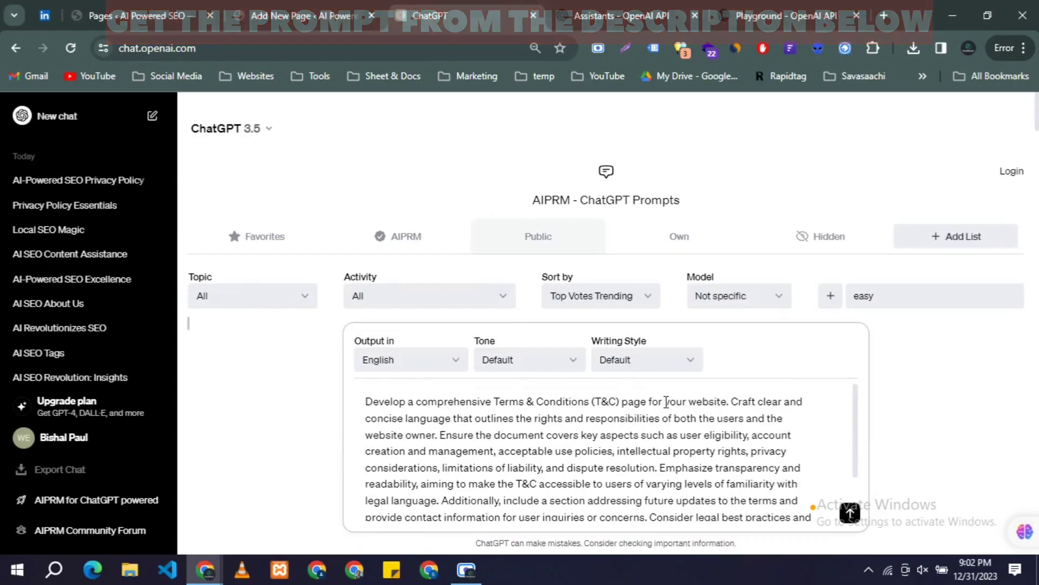
{"action": "left_click_drag", "start_coordinate": [665, 401], "coordinate": [727, 401]}
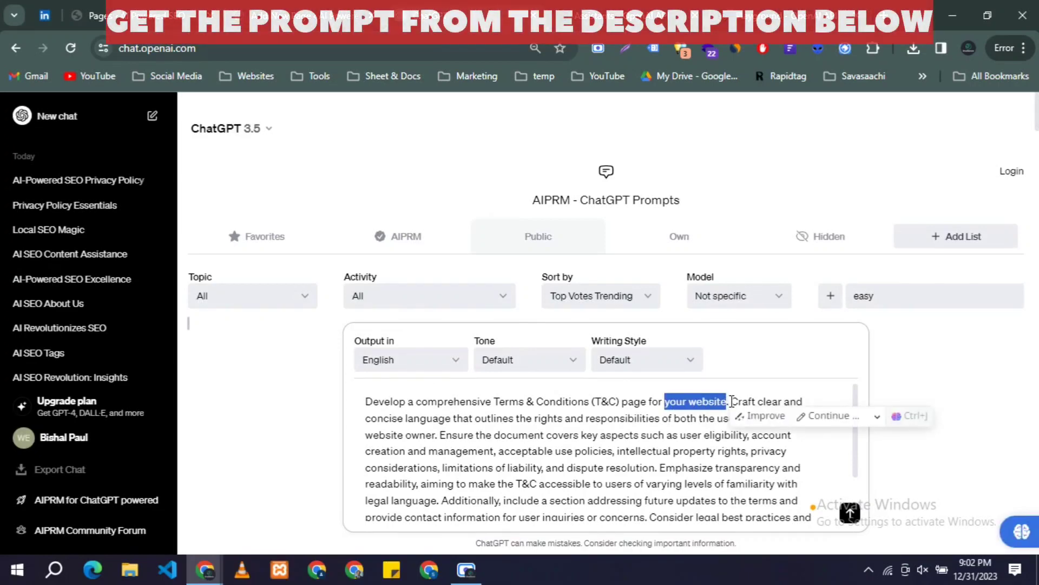
{"action": "type", "text": "[]"}
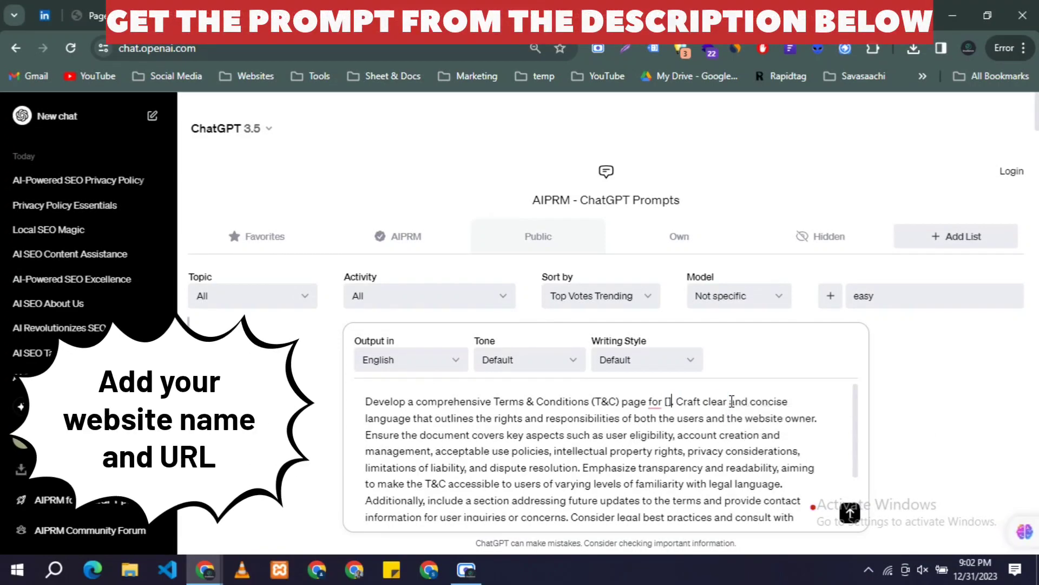
{"action": "type", "text": "A"}
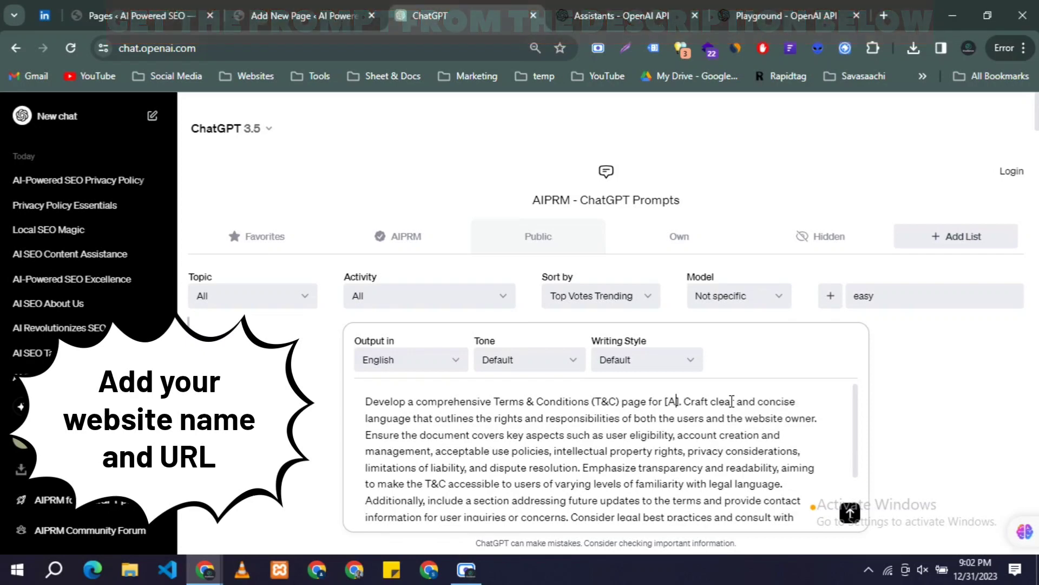
{"action": "type", "text": "I"}
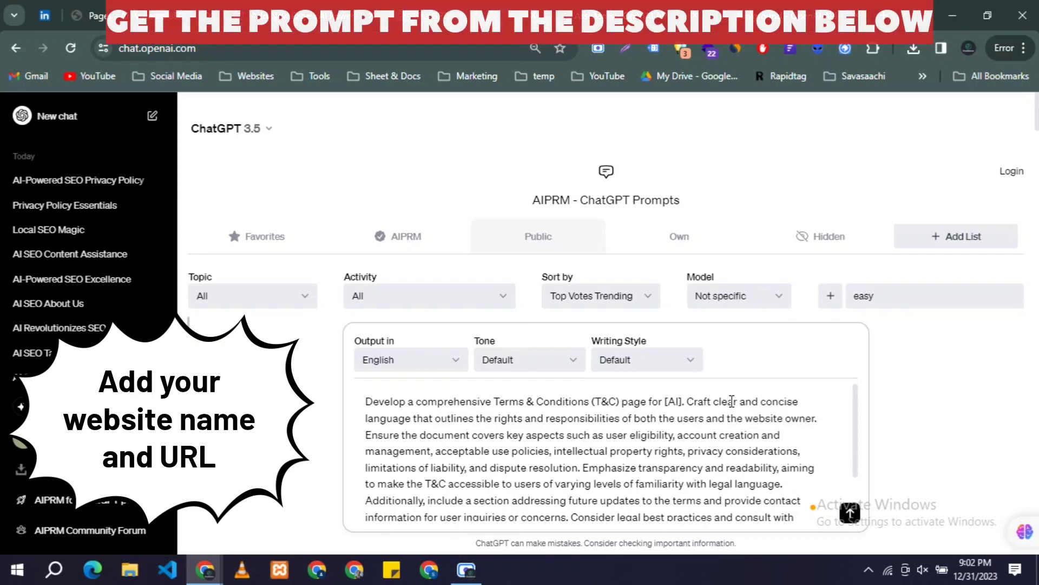
{"action": "type", "text": "-Power"}
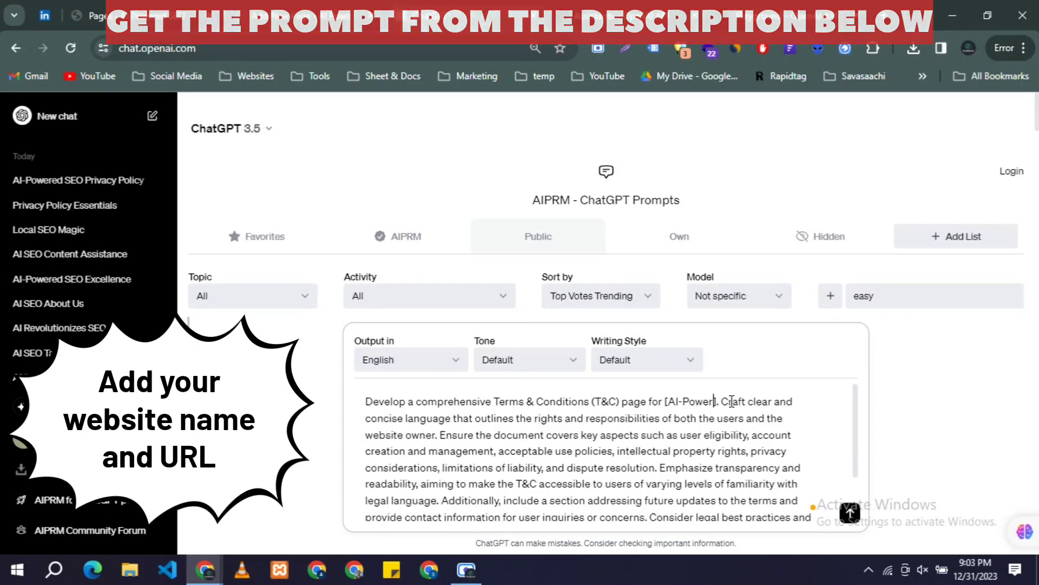
{"action": "type", "text": "ed SEO"}
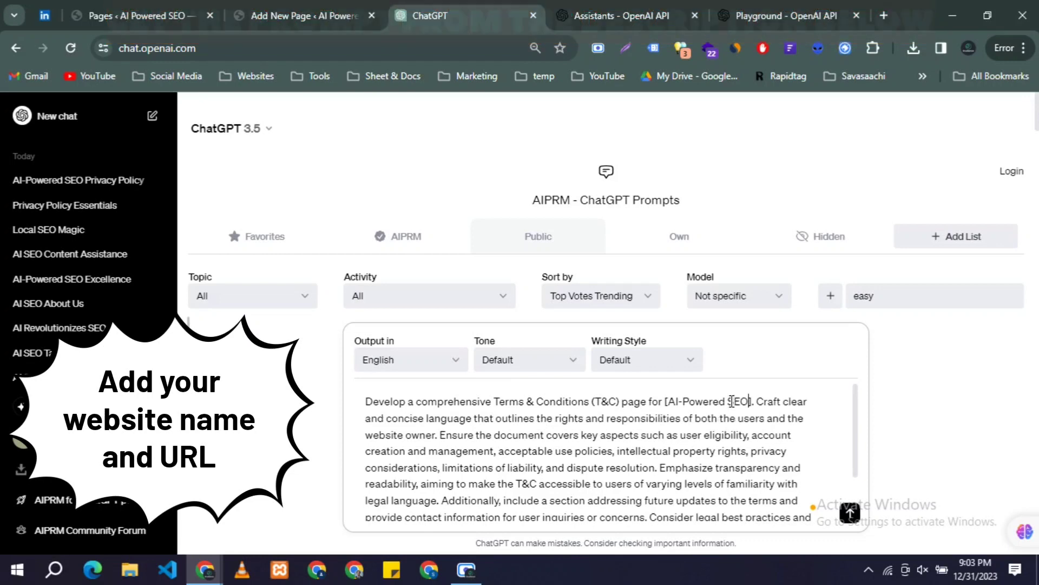
{"action": "key", "text": "Right"}
{"action": "key", "text": "Right"}
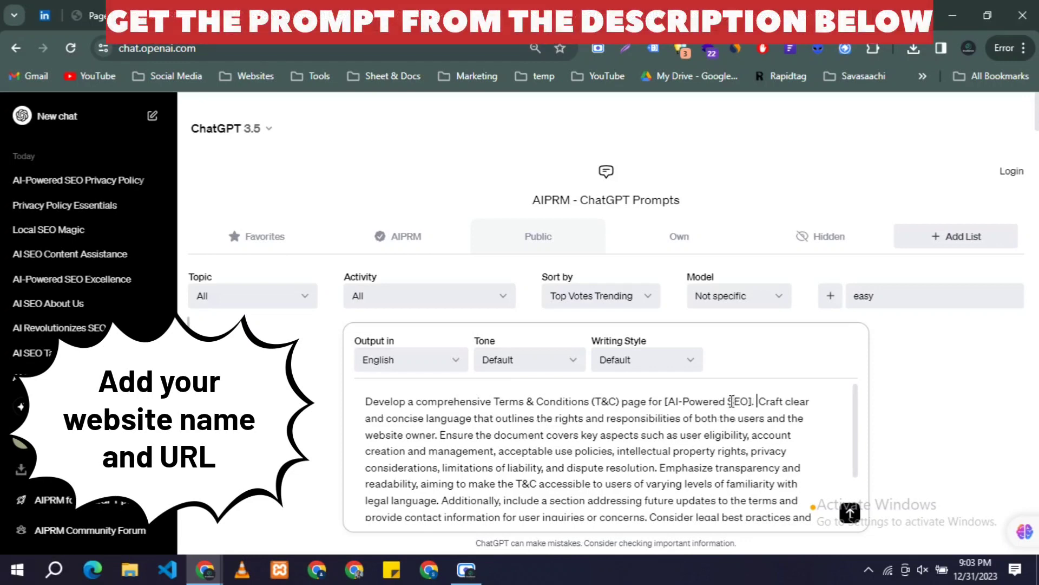
{"action": "type", "text": "website a"}
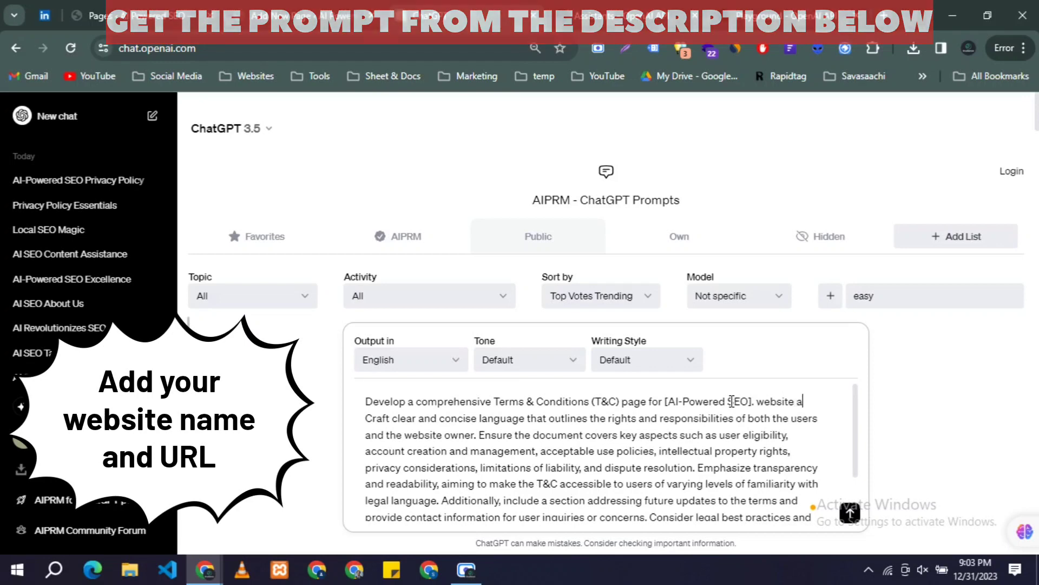
{"action": "type", "text": "ddress"}
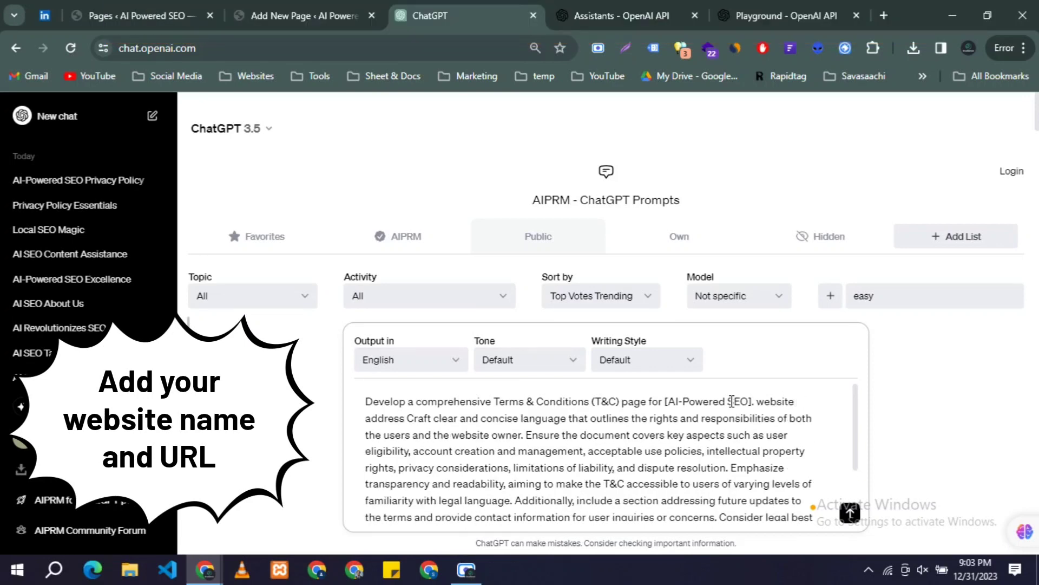
{"action": "type", "text": " []."}
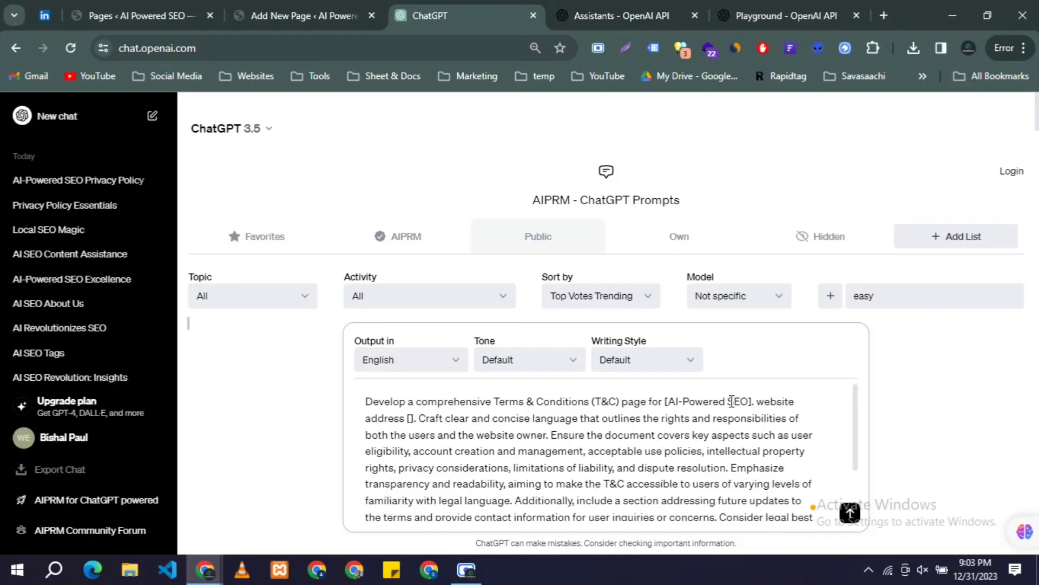
Step: Copy the site's base URL from the WordPress address bar
{"action": "left_click", "coordinate": [327, 8]}
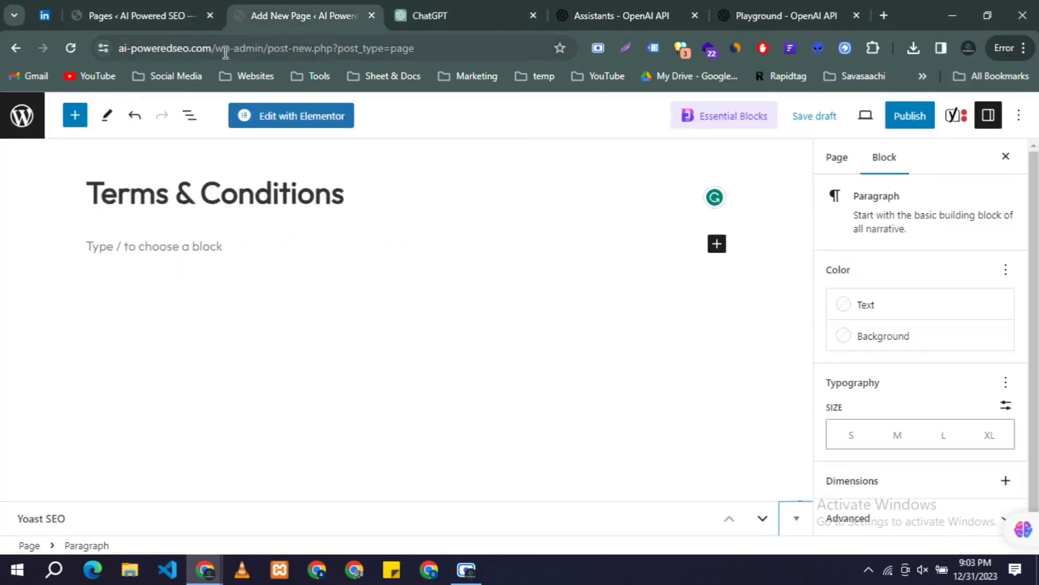
{"action": "left_click_drag", "start_coordinate": [220, 48], "coordinate": [87, 60]}
{"action": "key", "text": "ctrl+c"}
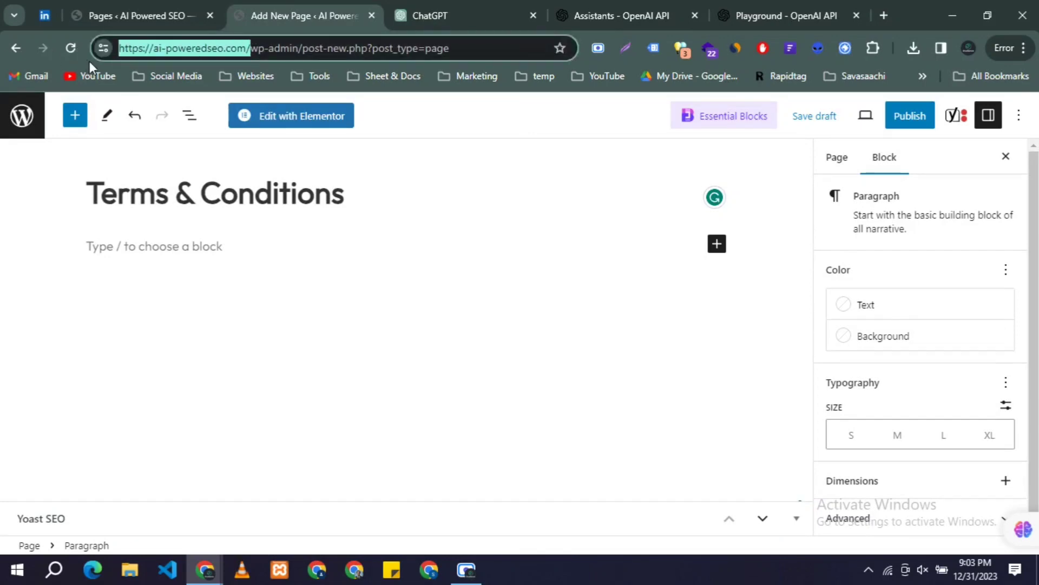
{"action": "left_click", "coordinate": [463, 5]}
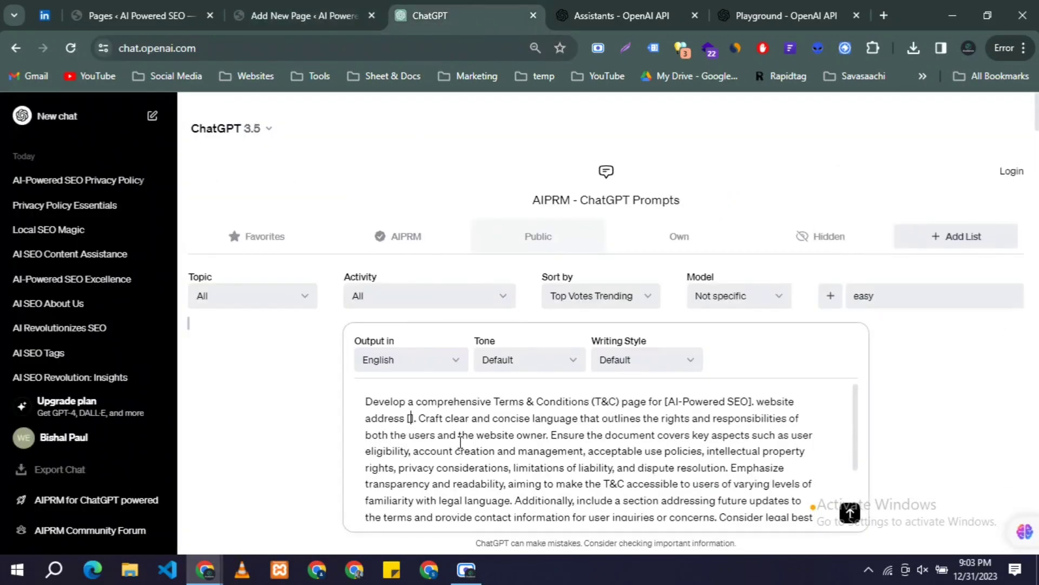
Step: Paste the site URL into the empty brackets and send the prompt to ChatGPT
{"action": "key", "text": "ctrl+v"}
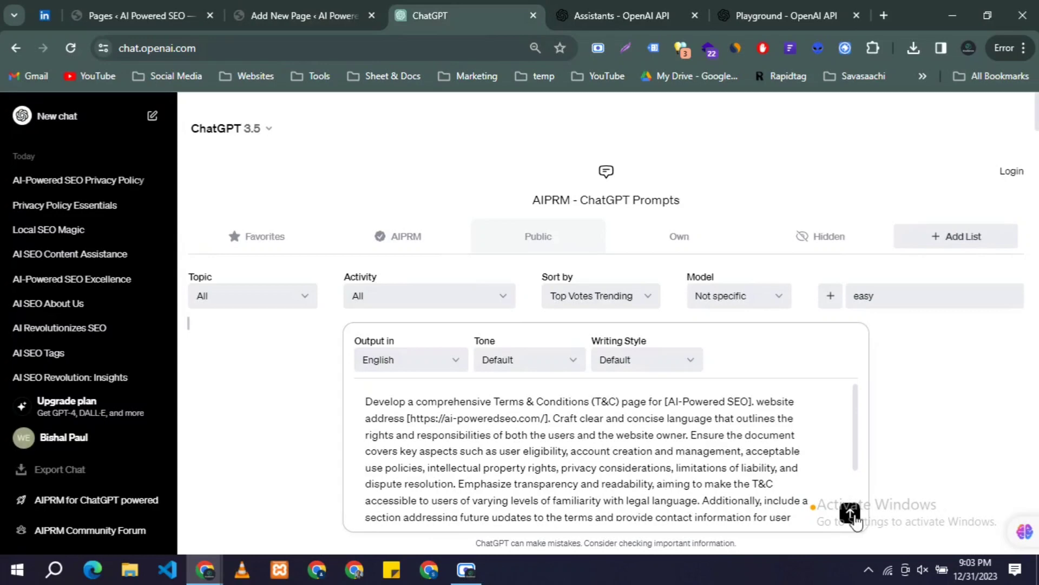
{"action": "left_click", "coordinate": [851, 513]}
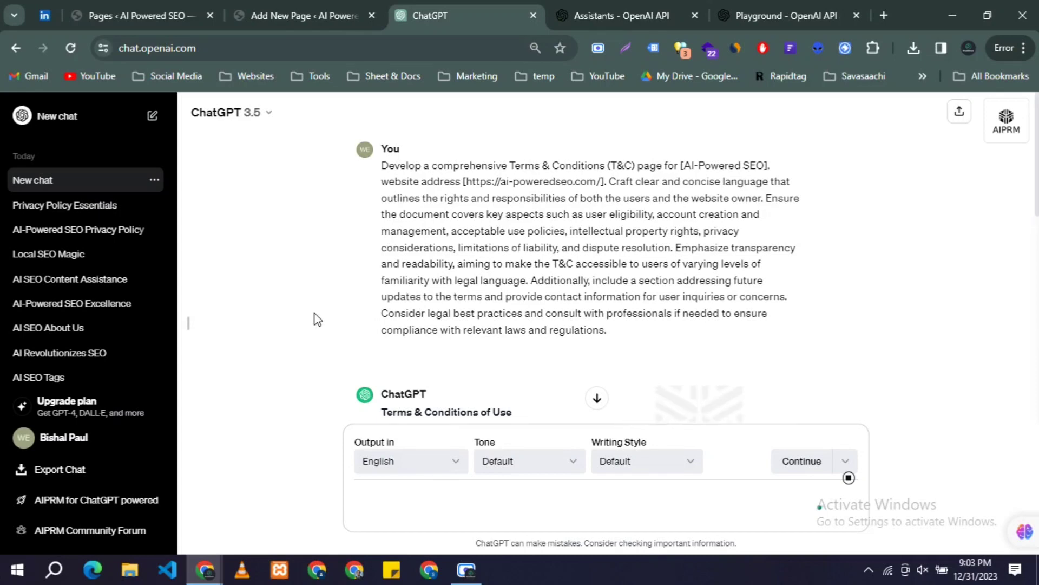
{"action": "scroll", "coordinate": [419, 293], "scroll_direction": "down", "scroll_amount": 4}
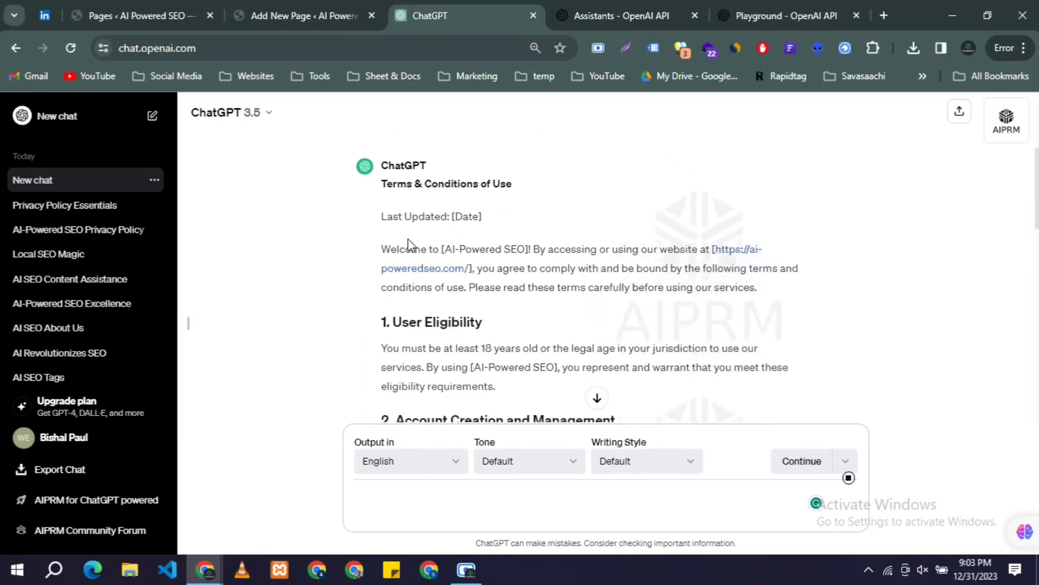
{"action": "scroll", "coordinate": [407, 244], "scroll_direction": "down", "scroll_amount": 2}
{"action": "scroll", "coordinate": [410, 244], "scroll_direction": "up", "scroll_amount": 1}
{"action": "scroll", "coordinate": [410, 243], "scroll_direction": "up", "scroll_amount": 2}
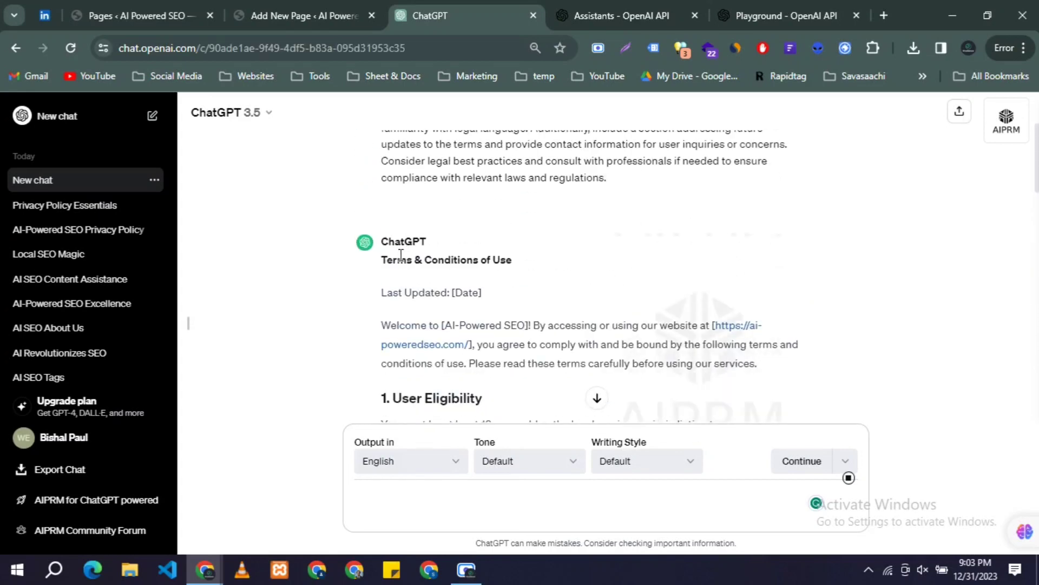
Step: Copy the 'Terms & Conditions of Use' heading into the WordPress page as bold text
{"action": "triple_click", "coordinate": [401, 260]}
{"action": "right_click", "coordinate": [400, 261]}
{"action": "left_click", "coordinate": [444, 271]}
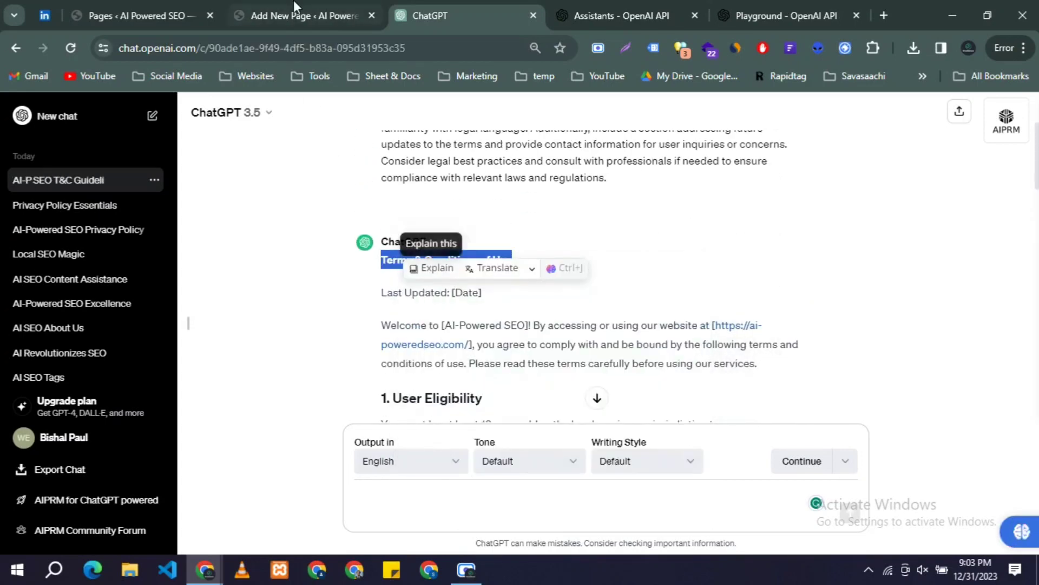
{"action": "key", "text": "ctrl+shift+Tab"}
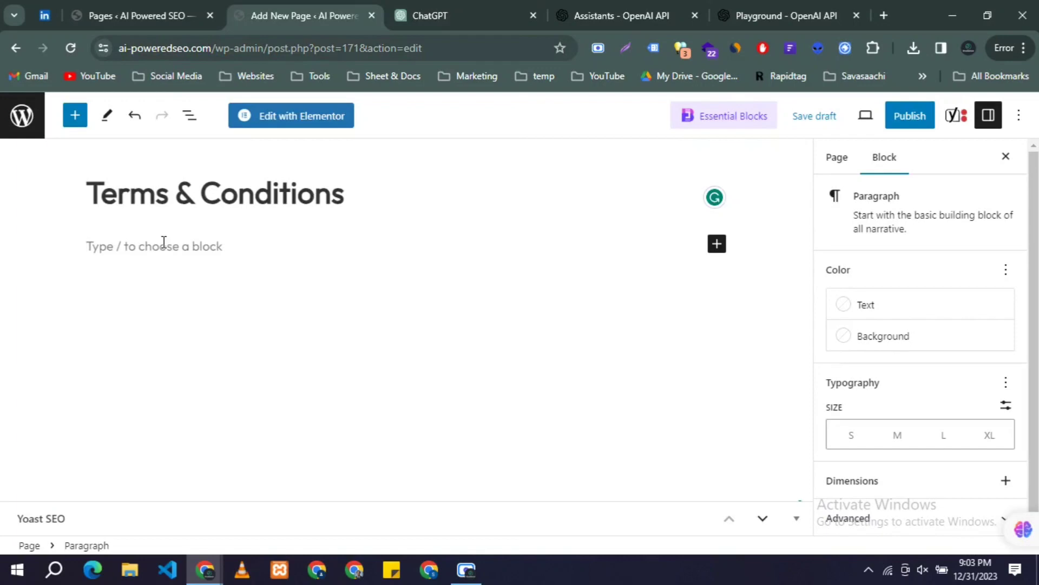
{"action": "key", "text": "ctrl+v"}
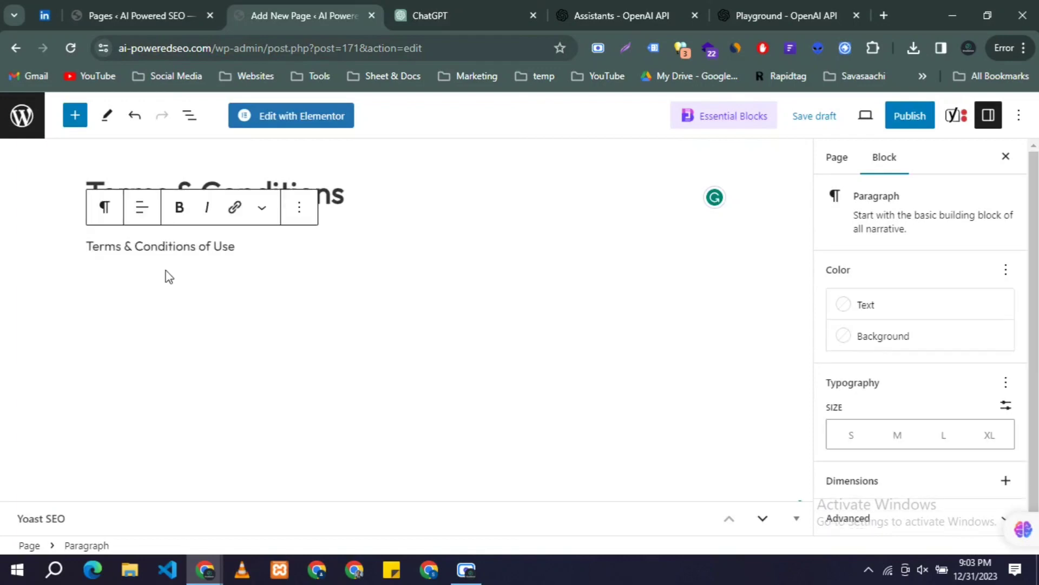
{"action": "key", "text": "ctrl+z"}
{"action": "key", "text": "ctrl+v"}
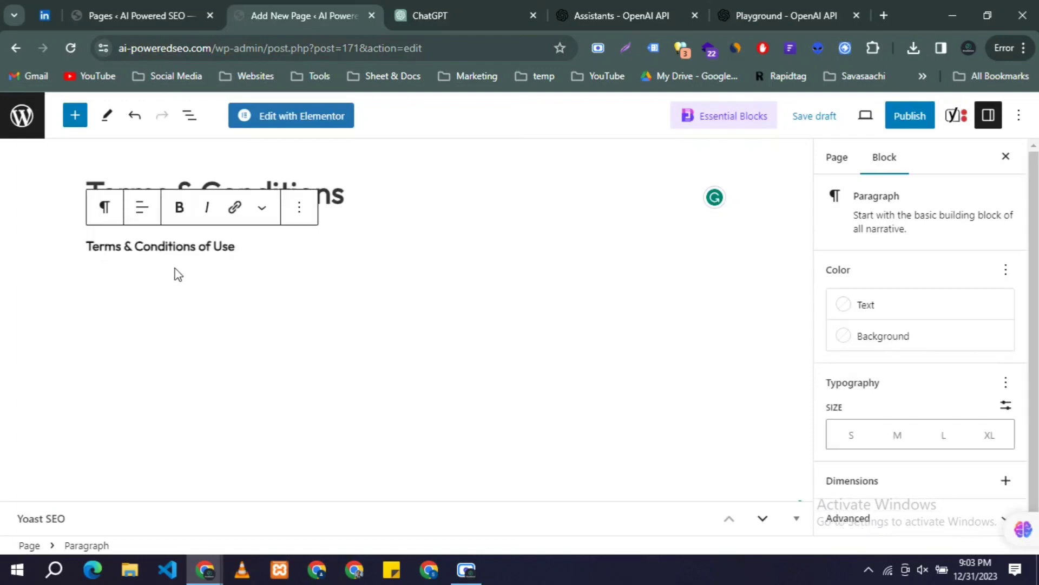
{"action": "left_click", "coordinate": [465, 8]}
{"action": "left_click", "coordinate": [383, 296]}
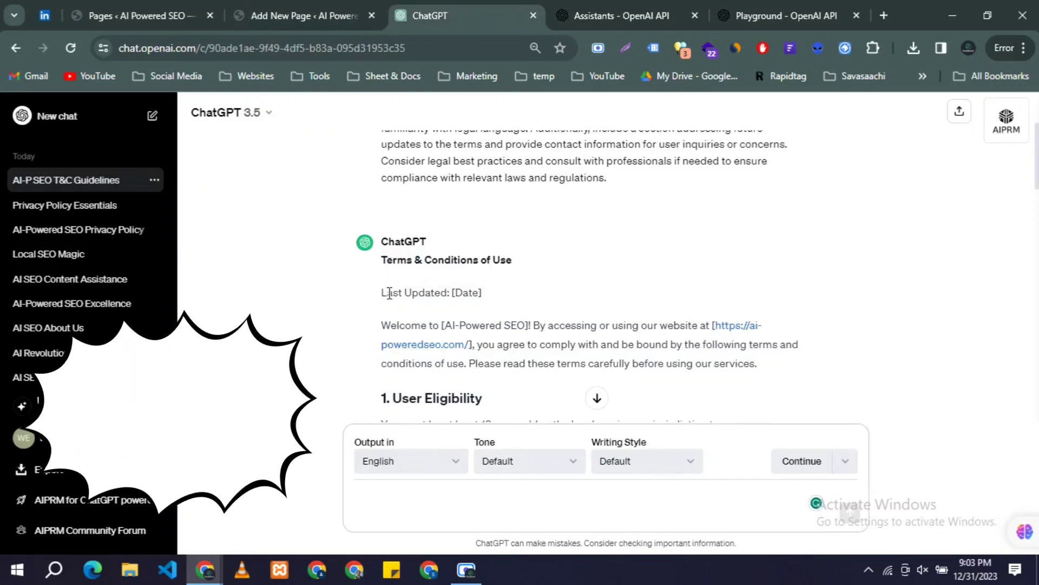
Step: Select the ChatGPT reply from 'Last Updated' to the thank-you line, then return to WordPress
{"action": "left_click_drag", "start_coordinate": [383, 295], "coordinate": [583, 360]}
{"action": "scroll", "coordinate": [409, 377], "scroll_direction": "down", "scroll_amount": 10}
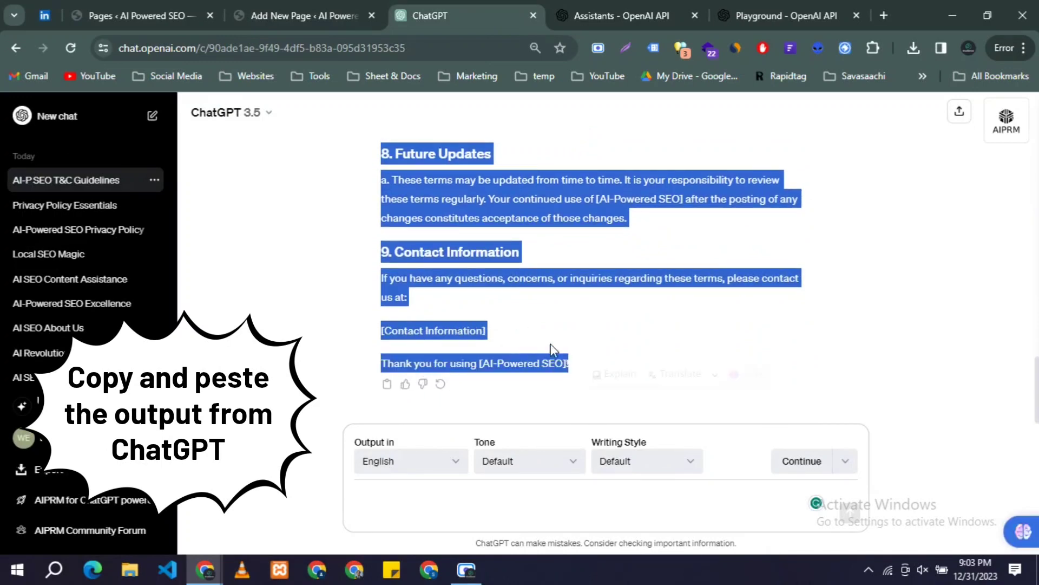
{"action": "left_click", "coordinate": [273, 16]}
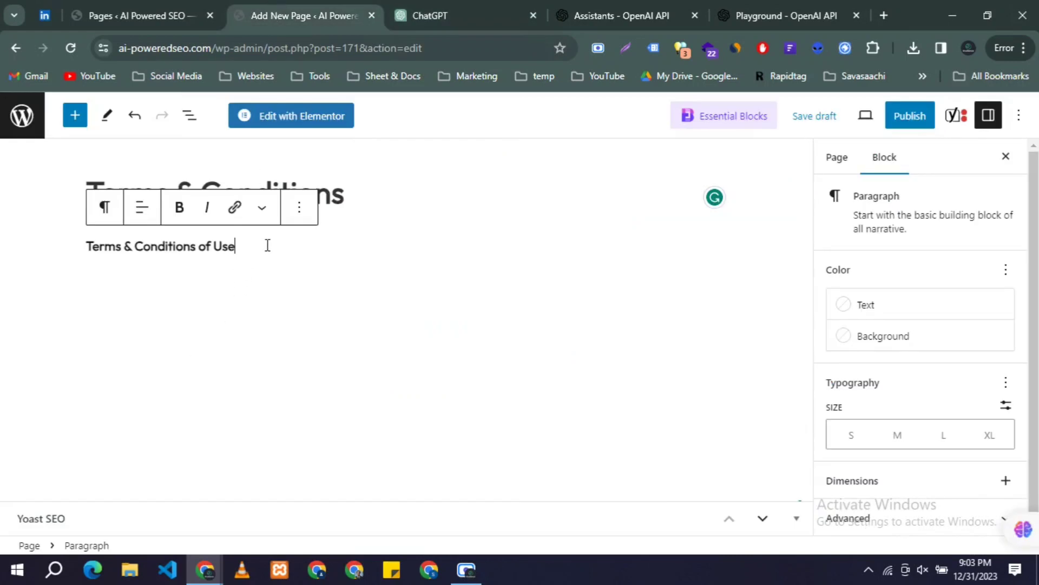
Step: Paste the full terms text in a new paragraph below the heading line
{"action": "key", "text": "Return"}
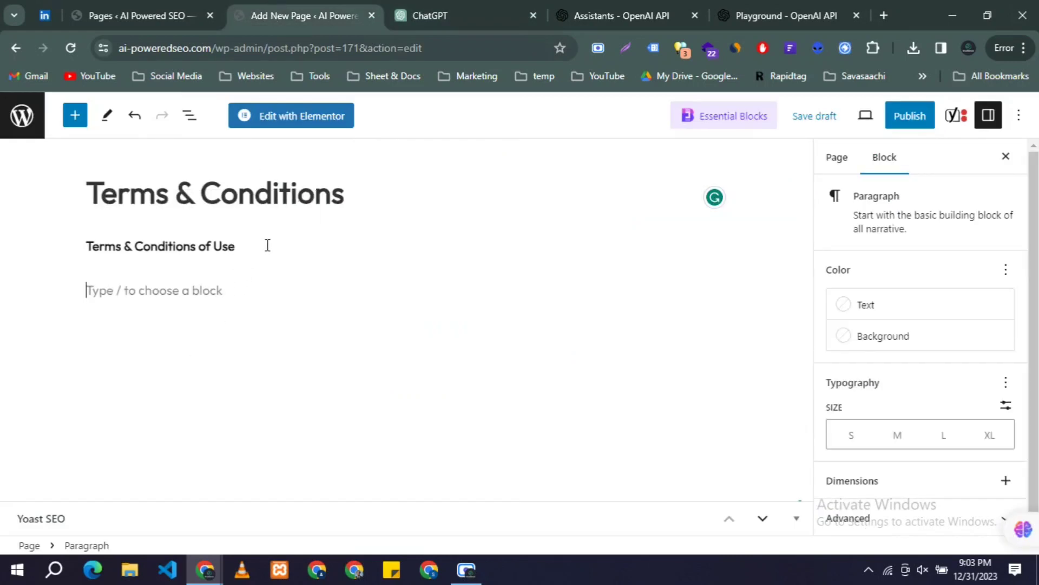
{"action": "key", "text": "ctrl+v"}
{"action": "scroll", "coordinate": [232, 379], "scroll_direction": "up", "scroll_amount": 20}
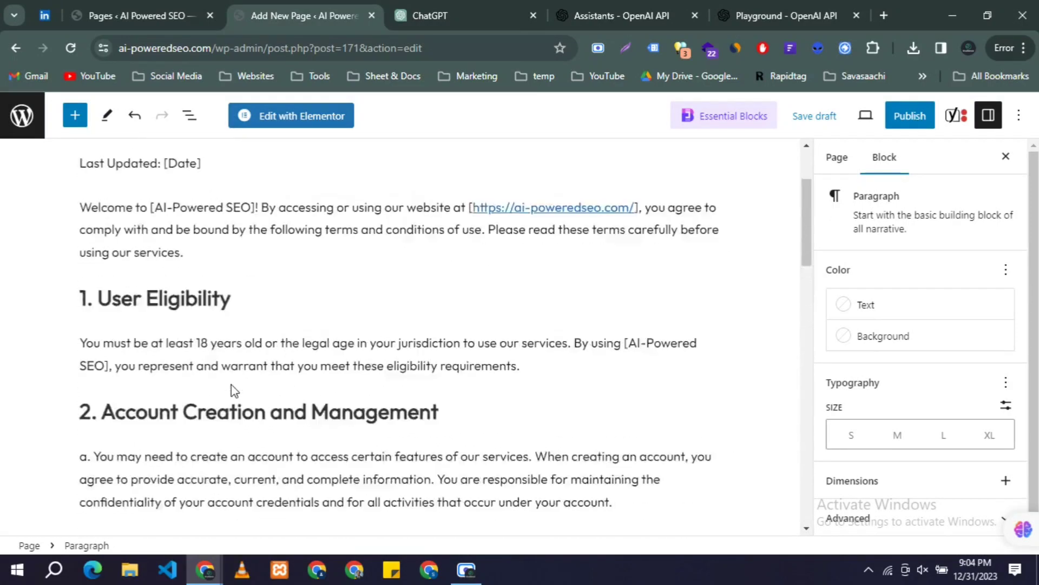
{"action": "scroll", "coordinate": [233, 387], "scroll_direction": "up", "scroll_amount": 2}
Step: Transform the 'Terms & Conditions of Use' line into a heading block
{"action": "triple_click", "coordinate": [143, 242]}
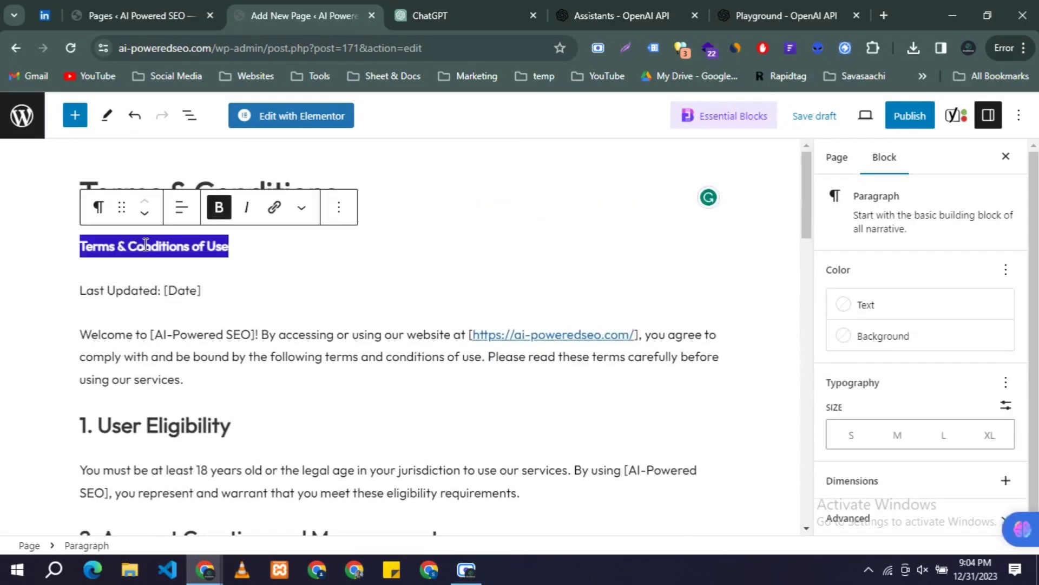
{"action": "left_click", "coordinate": [98, 207]}
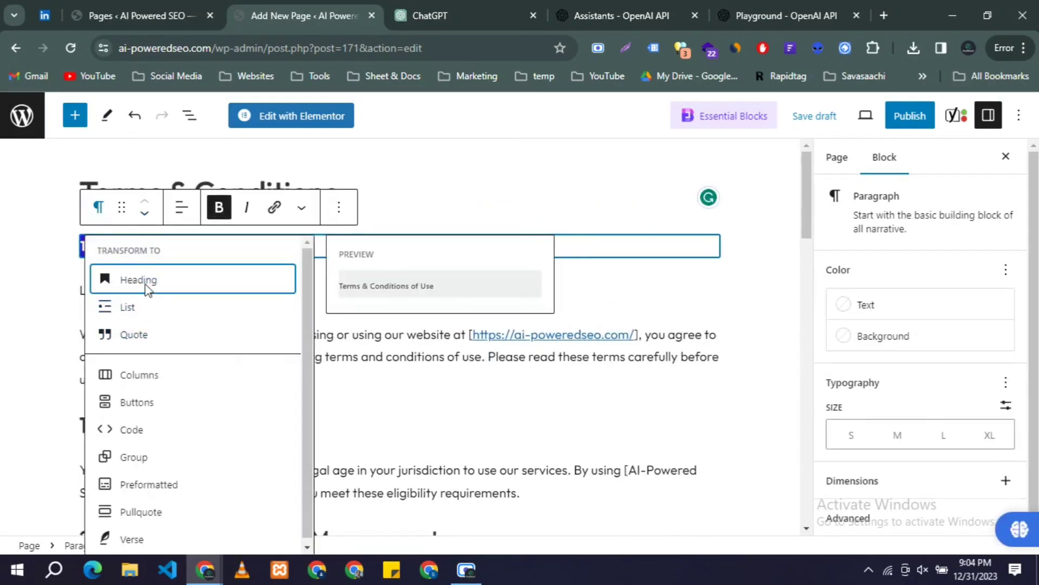
{"action": "left_click", "coordinate": [142, 283]}
{"action": "left_click", "coordinate": [171, 384]}
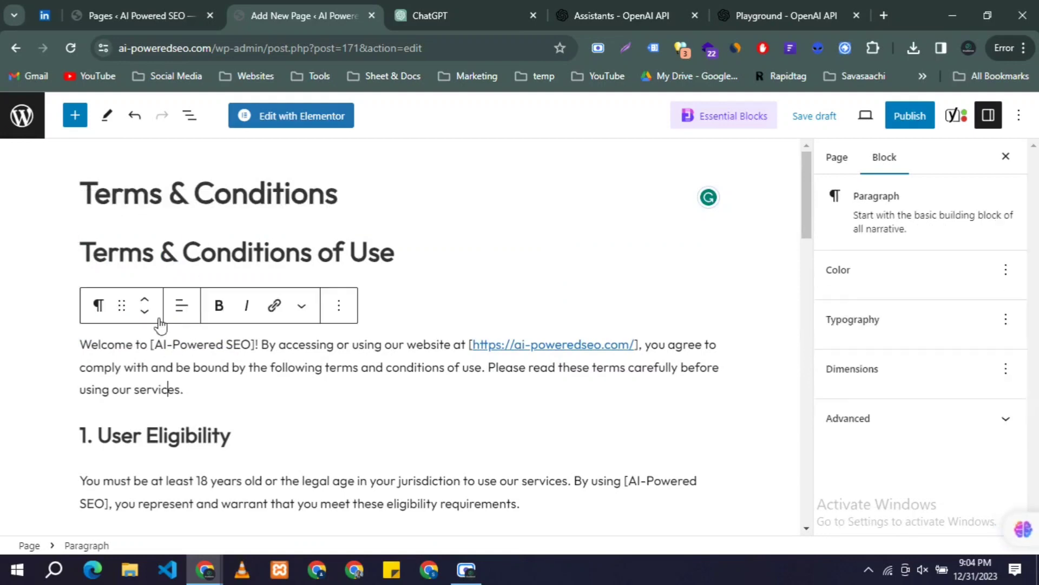
Step: Delete the [Date] placeholder after 'Last Updated'
{"action": "triple_click", "coordinate": [183, 266]}
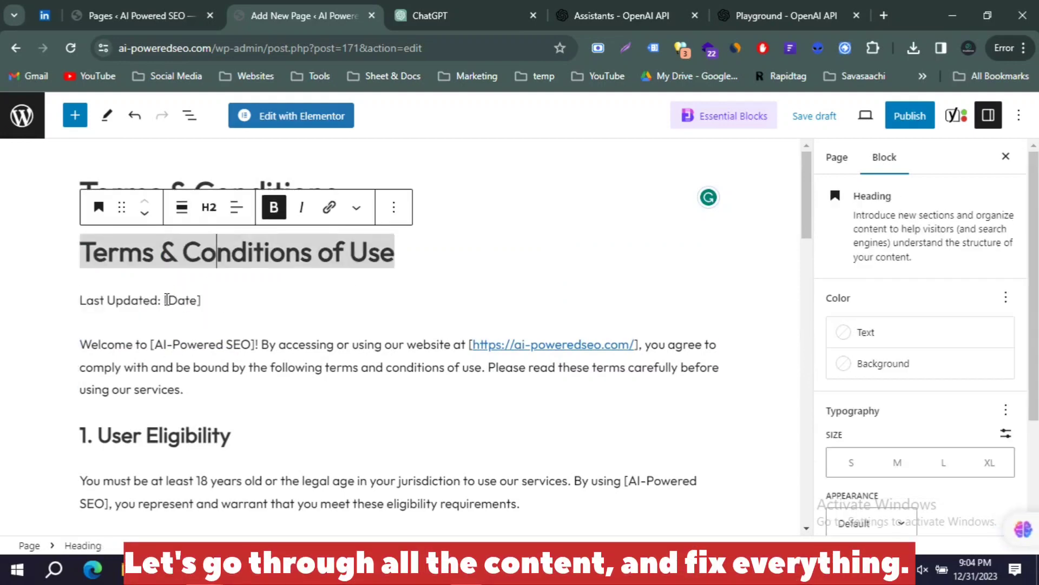
{"action": "left_click_drag", "start_coordinate": [166, 302], "coordinate": [216, 301]}
{"action": "key", "text": "BackSpace"}
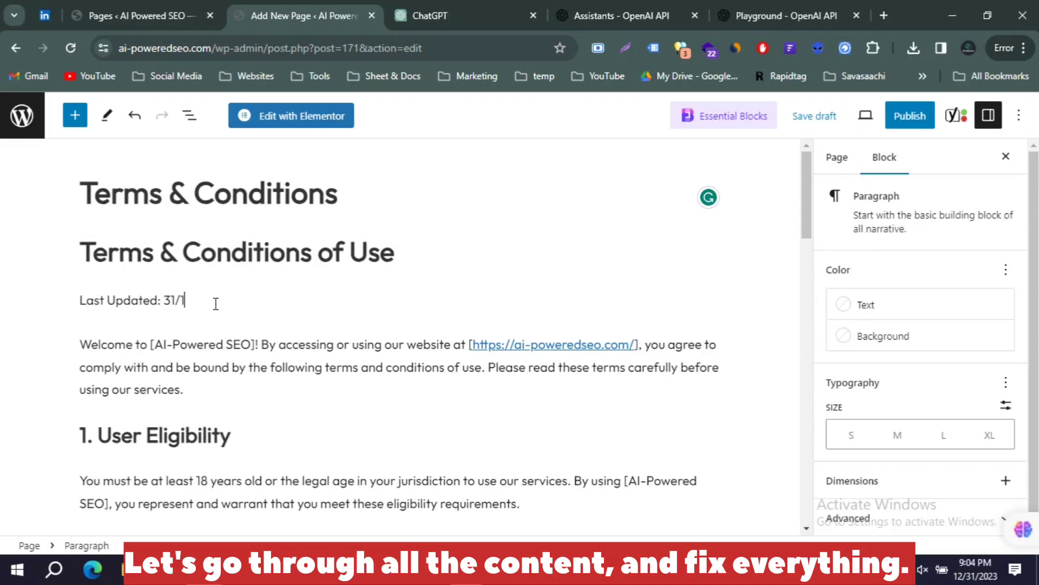
Step: Enter 31/12/2023 as the Last Updated date
{"action": "type", "text": "31/12/2023"}
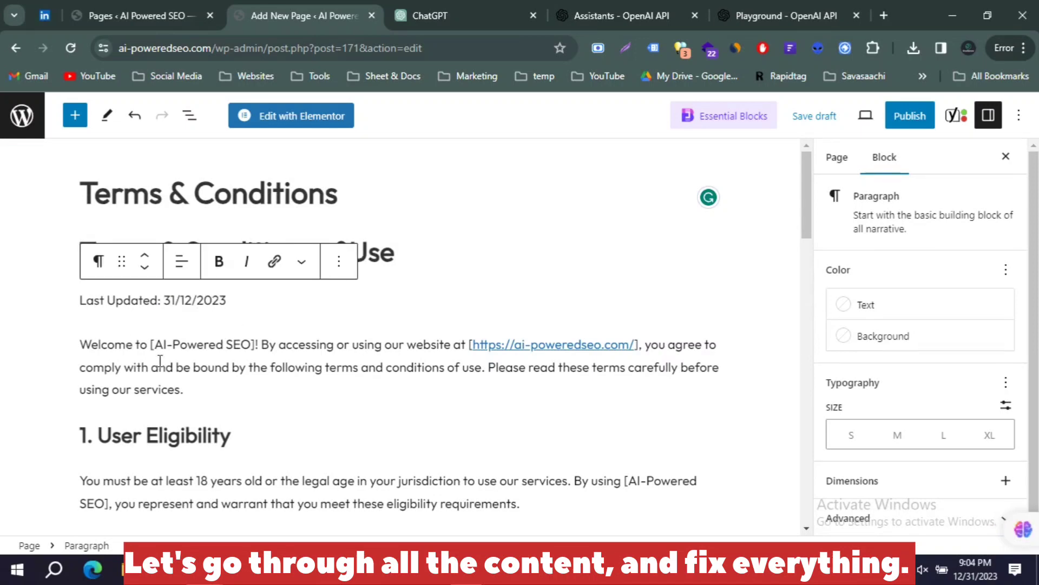
{"action": "scroll", "coordinate": [159, 361], "scroll_direction": "down", "scroll_amount": 3}
{"action": "scroll", "coordinate": [159, 361], "scroll_direction": "up", "scroll_amount": 2}
Step: Strip the brackets around AI-Powered SEO and the site URL in the Welcome and eligibility paragraphs
{"action": "left_click", "coordinate": [157, 274]}
{"action": "key", "text": "BackSpace"}
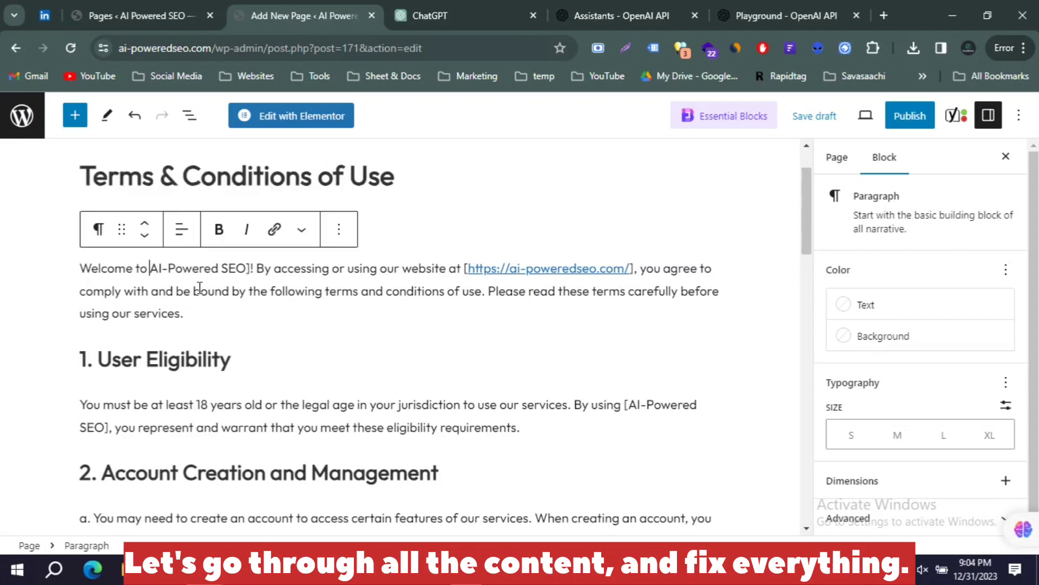
{"action": "left_click", "coordinate": [249, 269]}
{"action": "key", "text": "BackSpace"}
{"action": "type", "text": "!"}
{"action": "left_click", "coordinate": [468, 268]}
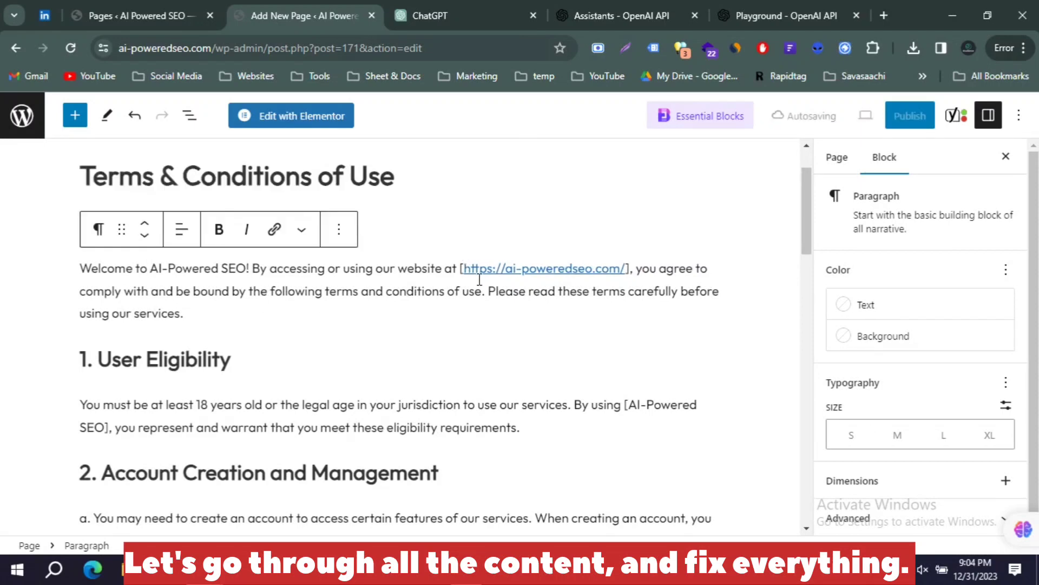
{"action": "key", "text": "BackSpace"}
{"action": "left_click", "coordinate": [624, 269]}
{"action": "key", "text": "BackSpace"}
{"action": "scroll", "coordinate": [334, 308], "scroll_direction": "down", "scroll_amount": 1}
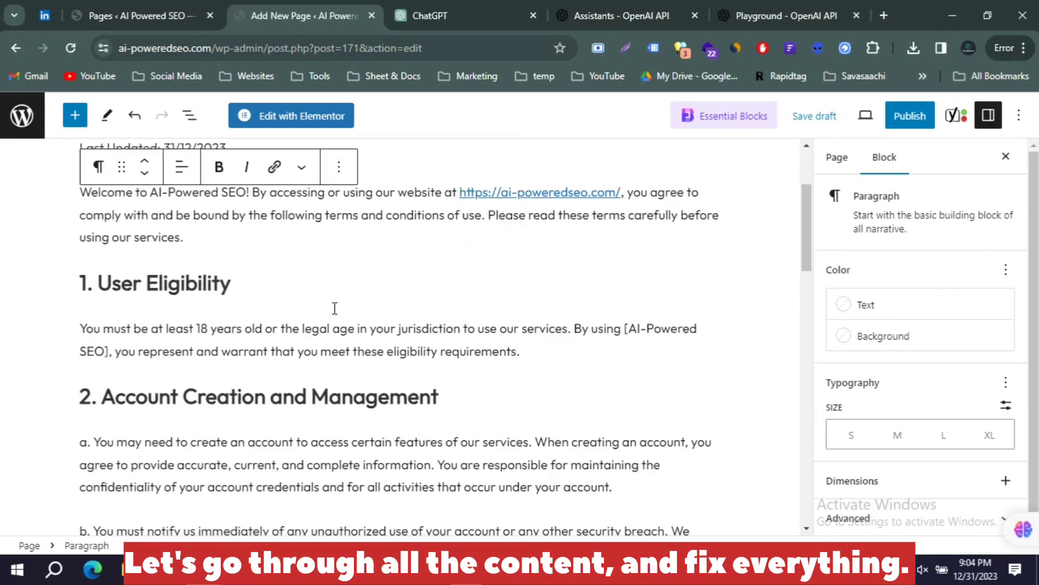
{"action": "left_click", "coordinate": [629, 329]}
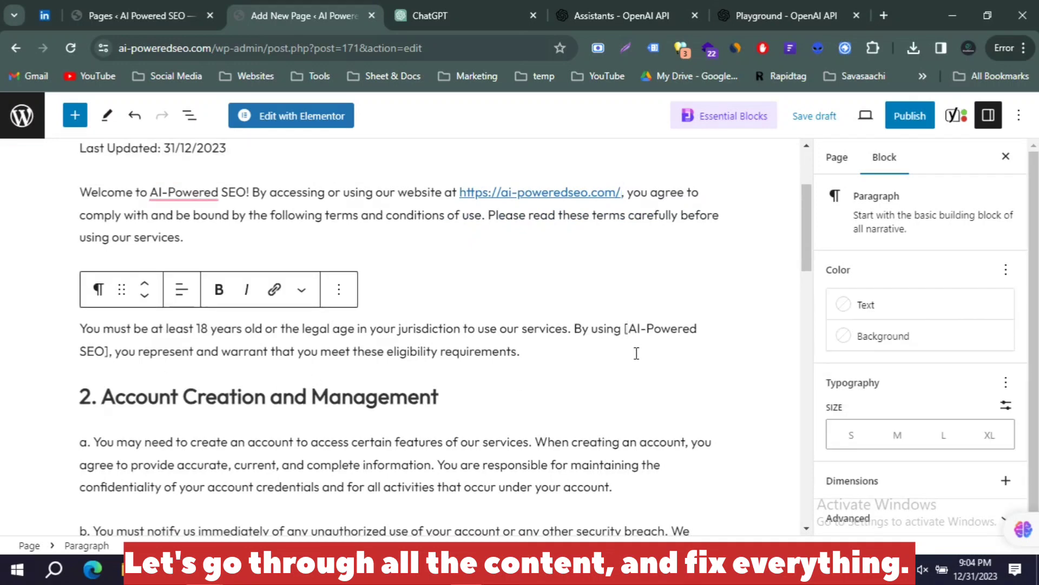
{"action": "key", "text": "BackSpace"}
{"action": "key", "text": "BackSpace"}
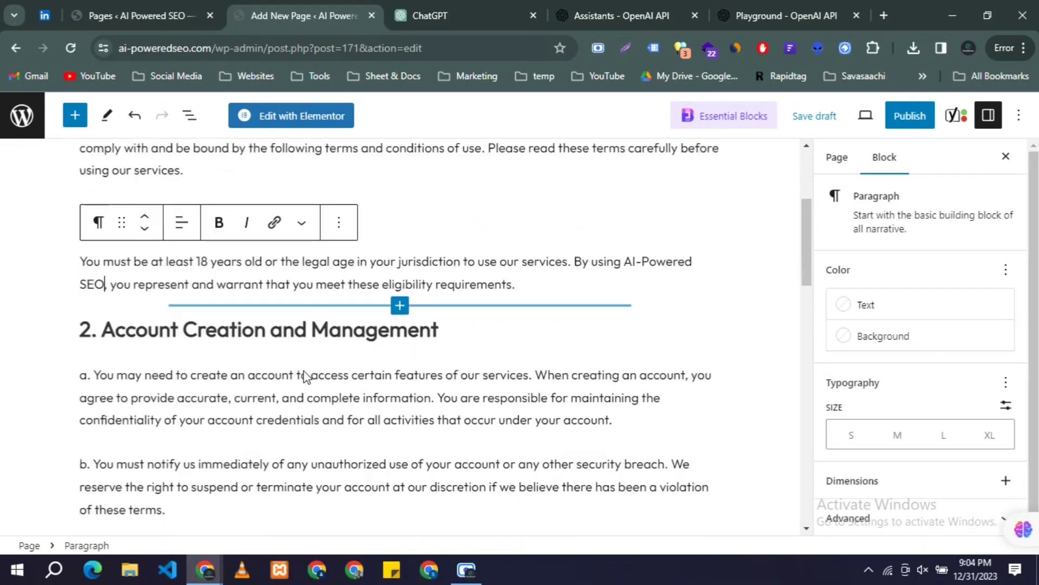
{"action": "scroll", "coordinate": [304, 372], "scroll_direction": "down", "scroll_amount": 2}
{"action": "scroll", "coordinate": [305, 370], "scroll_direction": "down", "scroll_amount": 4}
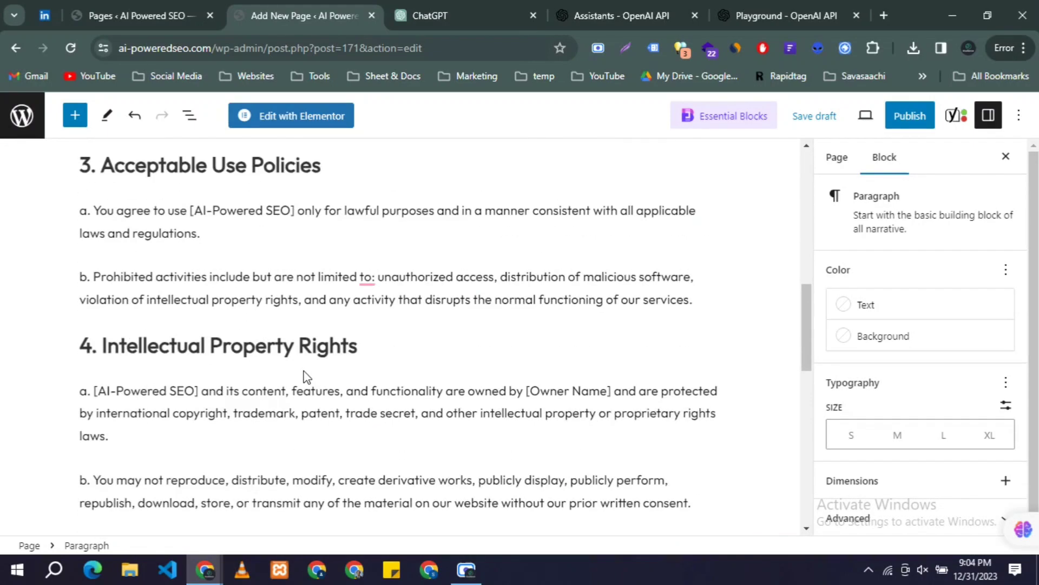
{"action": "scroll", "coordinate": [306, 373], "scroll_direction": "down", "scroll_amount": 10}
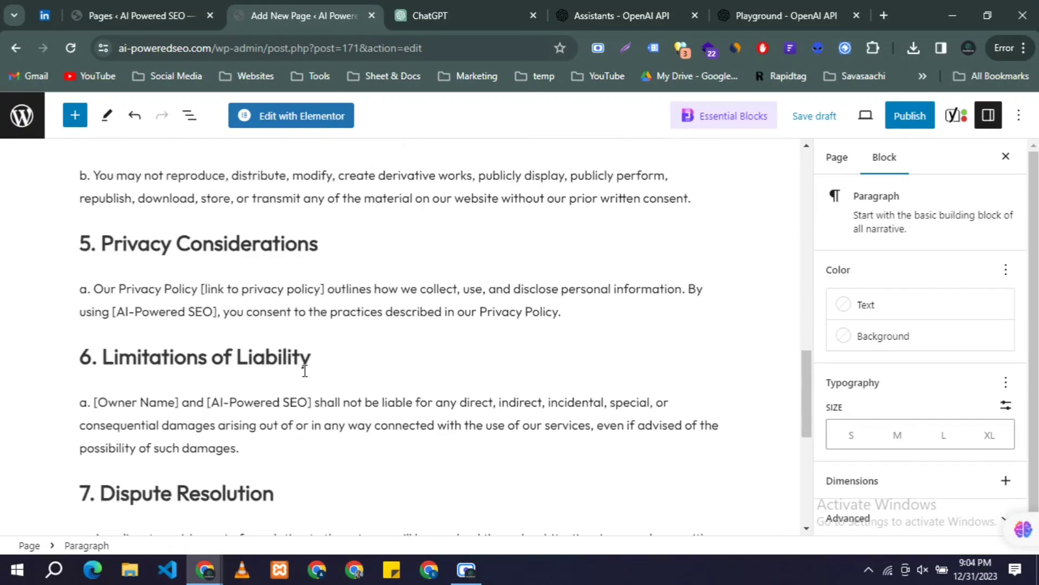
{"action": "scroll", "coordinate": [304, 370], "scroll_direction": "down", "scroll_amount": 1}
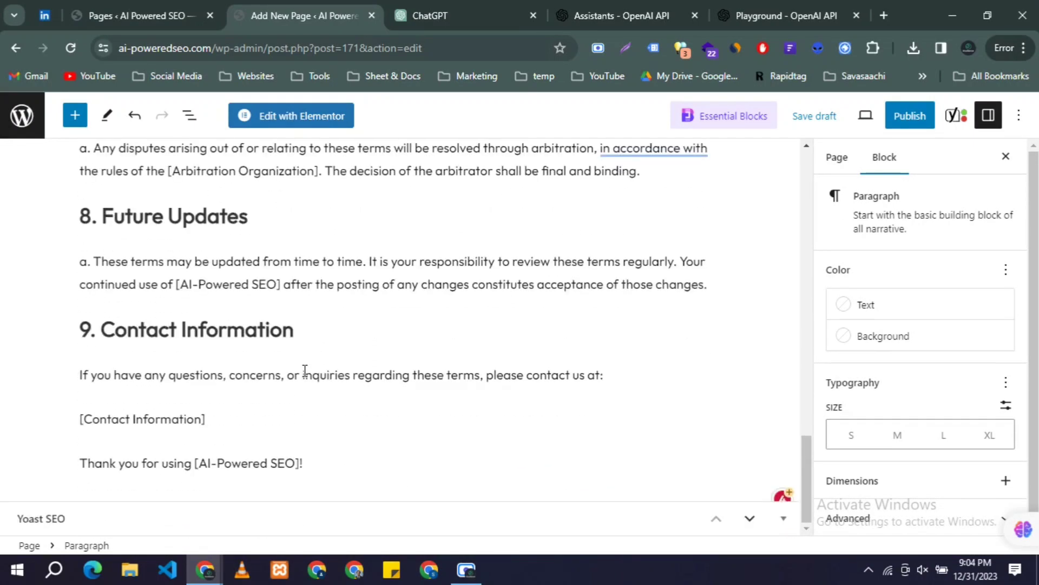
Step: Replace [Contact Information] with the site's bold contact e-mail and unbracket AI-Powered SEO
{"action": "left_click_drag", "start_coordinate": [202, 419], "coordinate": [72, 420]}
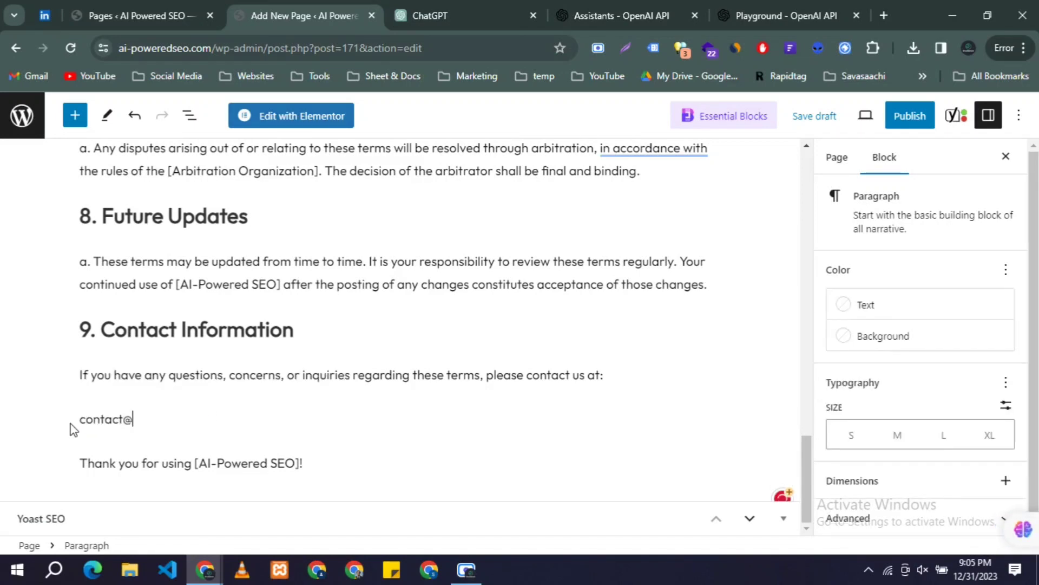
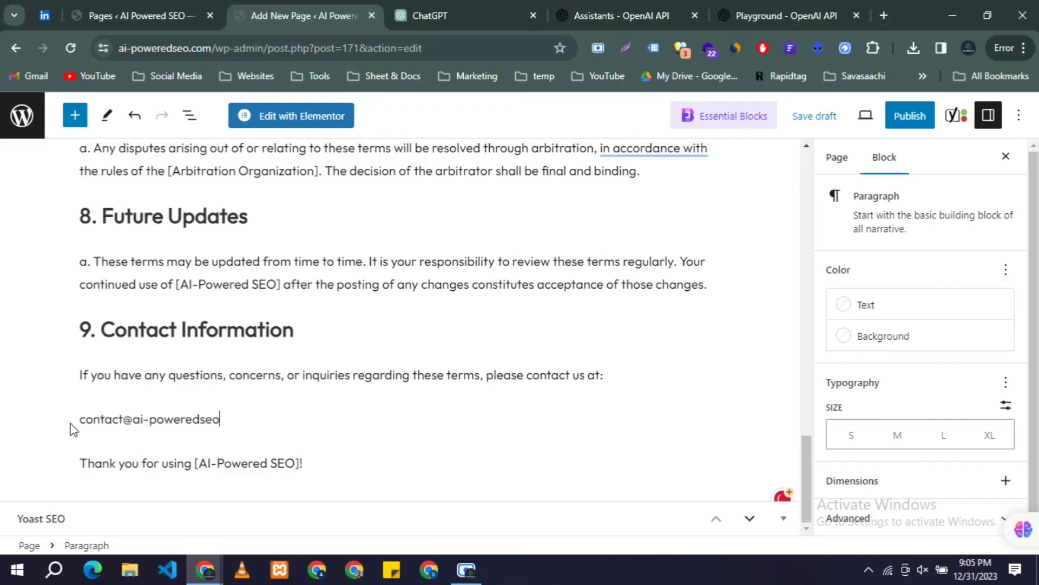
{"action": "key", "text": "ctrl+a"}
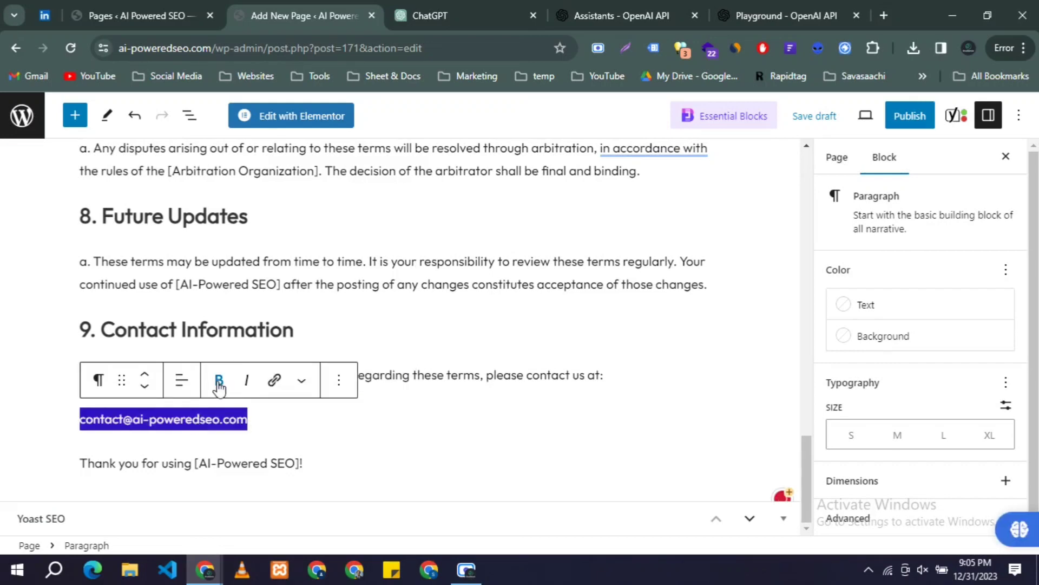
{"action": "left_click", "coordinate": [219, 380]}
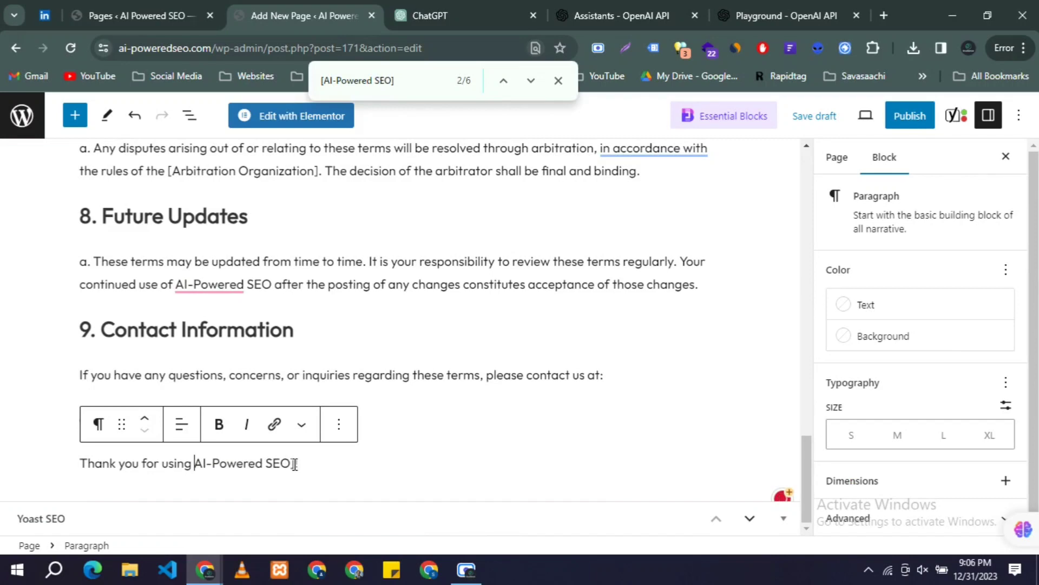
{"action": "key", "text": "BackSpace"}
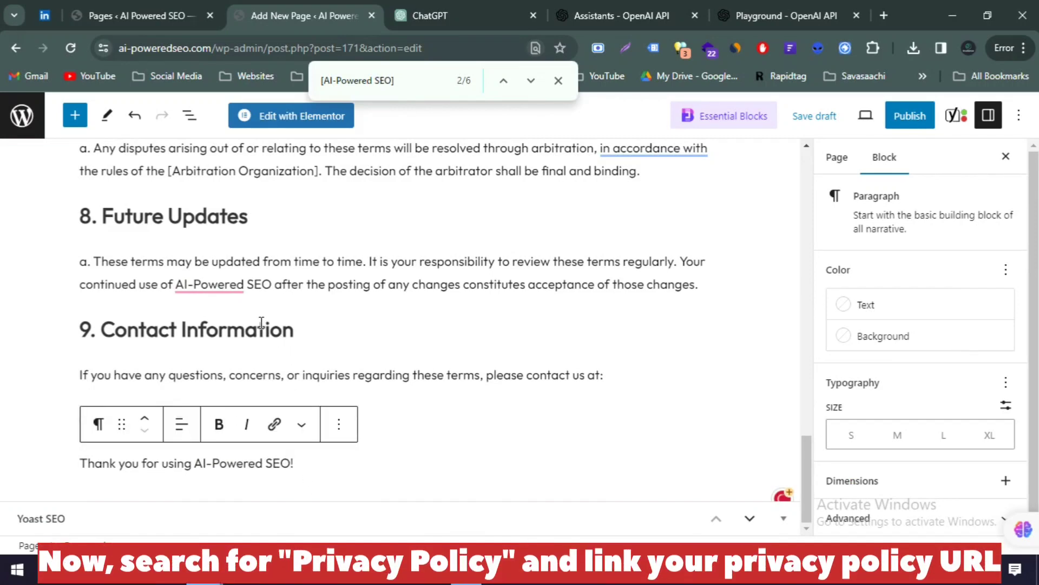
{"action": "key", "text": "ctrl+f"}
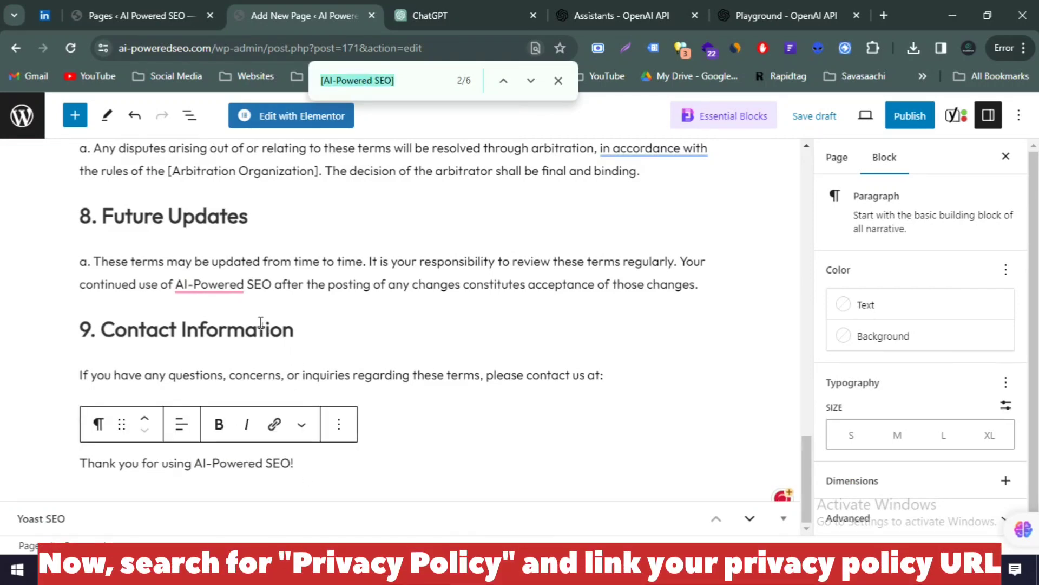
Step: Search for 'privacy' and delete the [link to privacy policy] placeholder in Privacy Considerations
{"action": "type", "text": "privacy"}
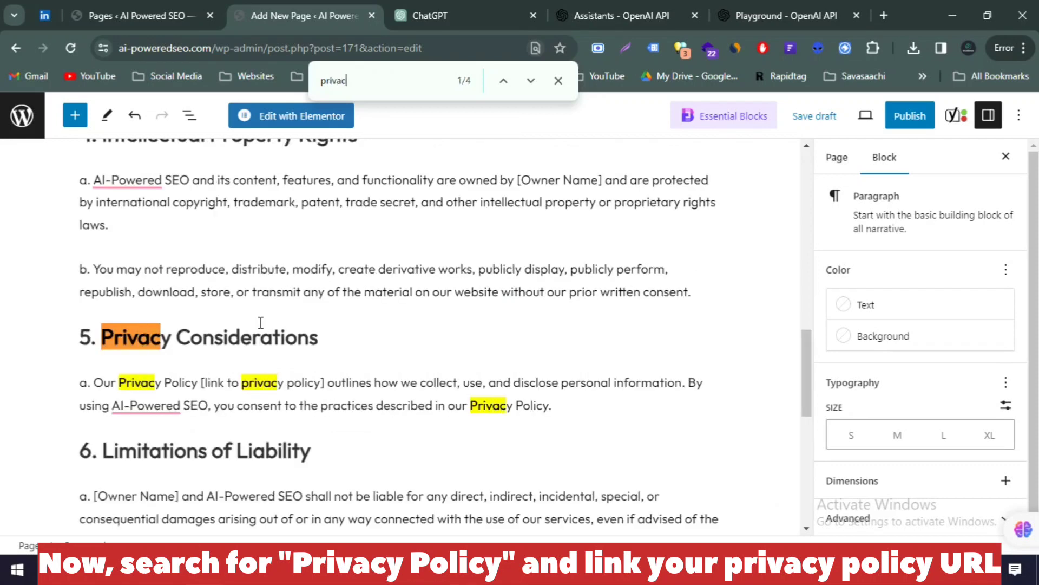
{"action": "left_click", "coordinate": [96, 382]}
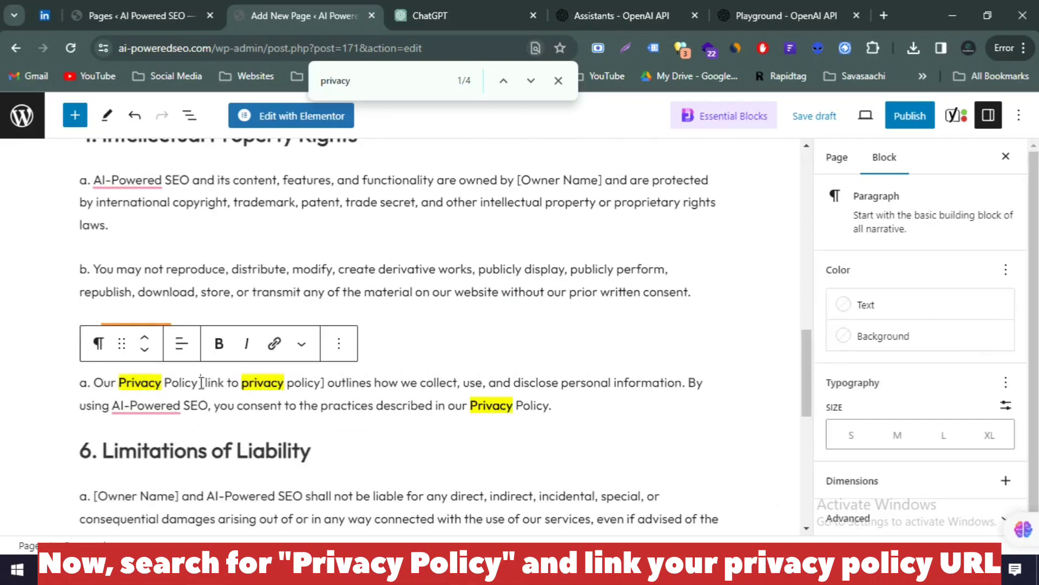
{"action": "left_click_drag", "start_coordinate": [201, 382], "coordinate": [324, 388]}
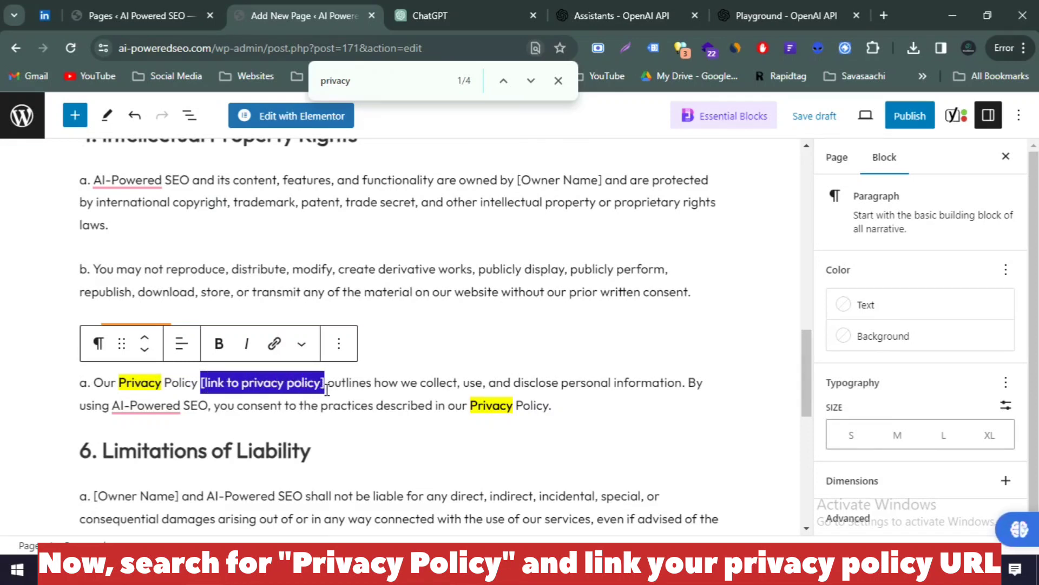
{"action": "key", "text": "BackSpace"}
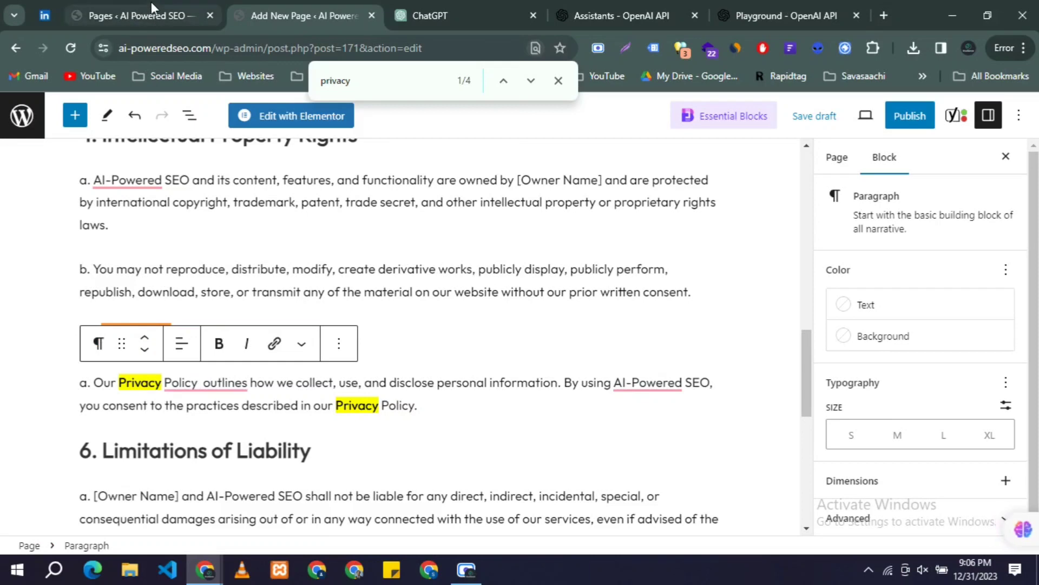
{"action": "left_click", "coordinate": [151, 5]}
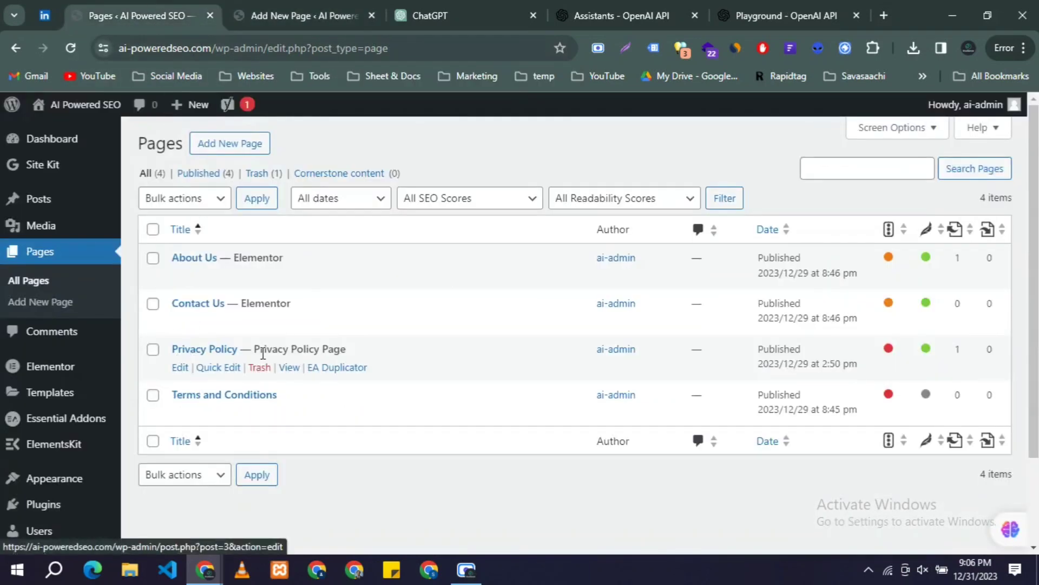
Step: Insert the Privacy Policy page's link address, wrapped in quotes, after 'Our Privacy Policy'
{"action": "right_click", "coordinate": [289, 372]}
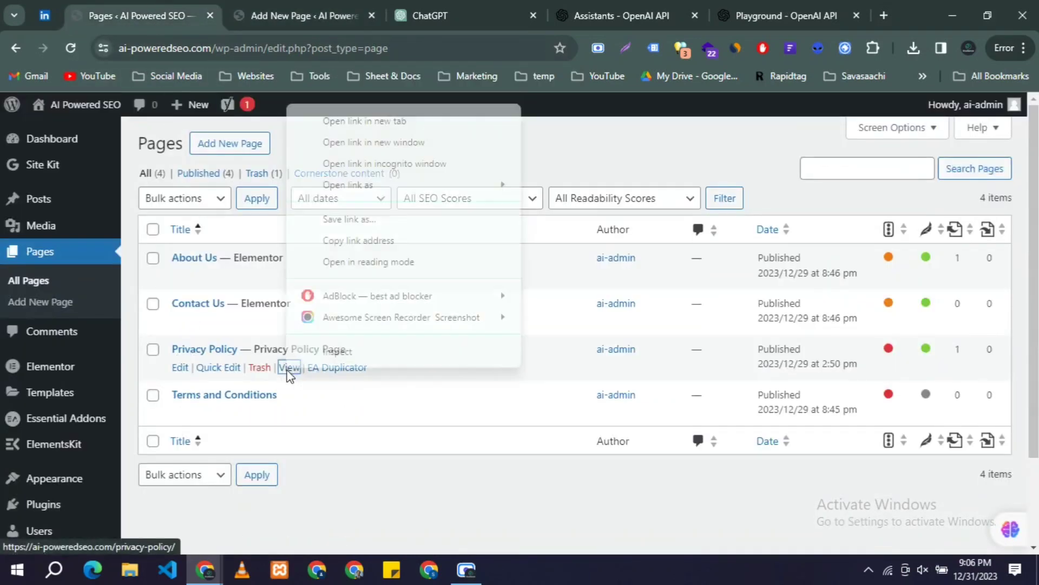
{"action": "left_click", "coordinate": [347, 244]}
{"action": "key", "text": "ctrl+Tab"}
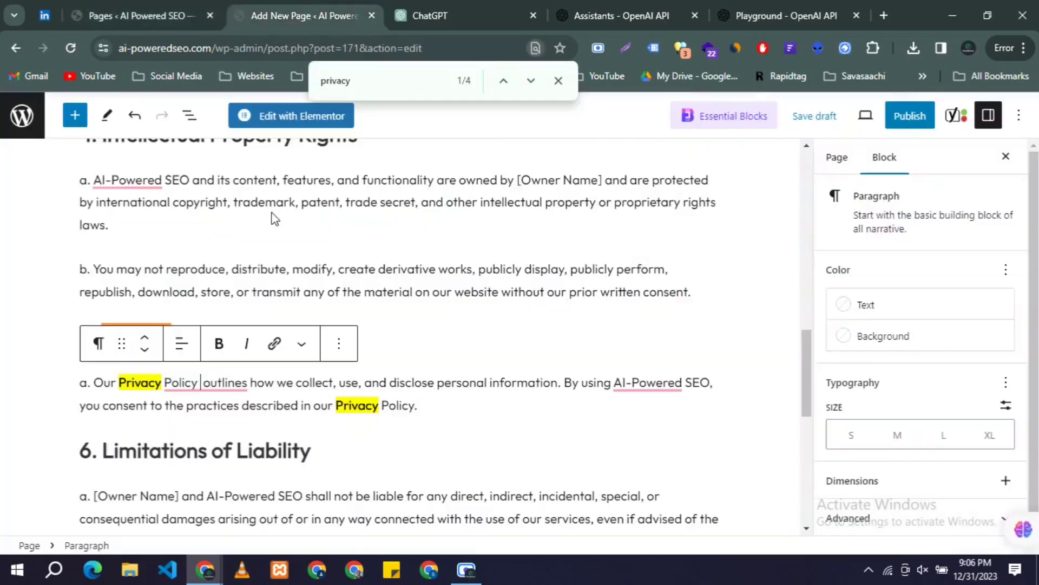
{"action": "type", "text": "https://ai-poweredseo.com/privacy-policy/"}
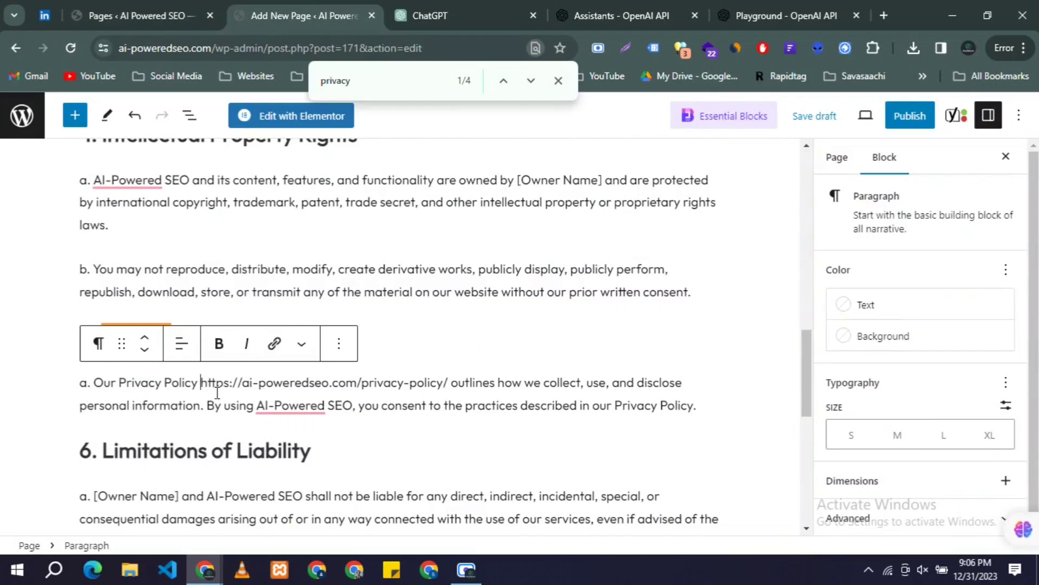
{"action": "type", "text": "\""}
{"action": "key", "text": "Right"}
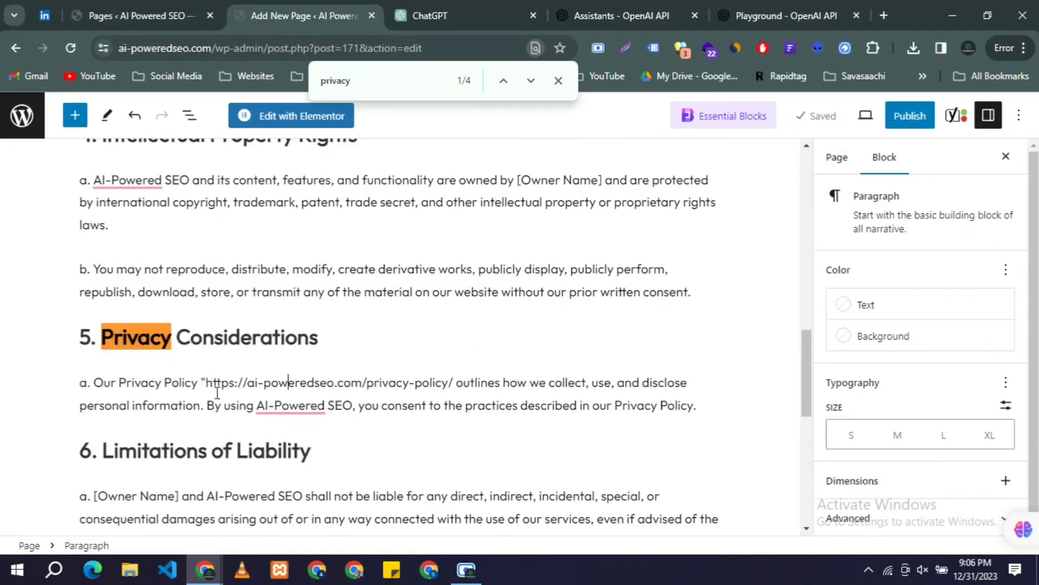
{"action": "key", "text": "Right"}
{"action": "key", "text": "Right"}
{"action": "key", "text": "Right"}
{"action": "key", "text": "Right"}
{"action": "key", "text": "Right"}
{"action": "key", "text": "Right"}
{"action": "key", "text": "Right"}
{"action": "key", "text": "Right"}
{"action": "key", "text": "Right"}
{"action": "key", "text": "Right"}
{"action": "key", "text": "Right"}
{"action": "key", "text": "Right"}
{"action": "key", "text": "Right"}
{"action": "key", "text": "Right"}
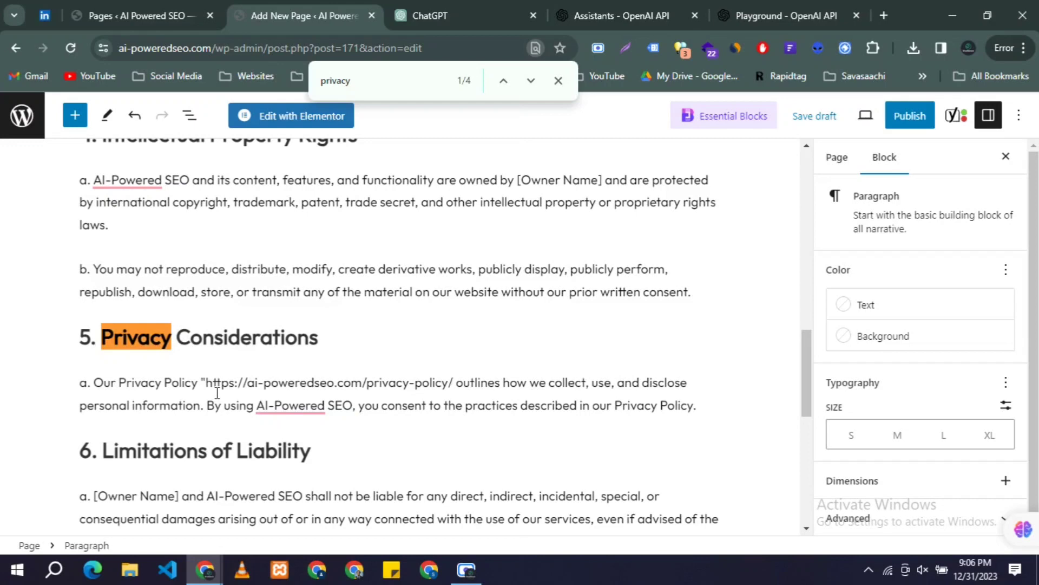
{"action": "type", "text": "\""}
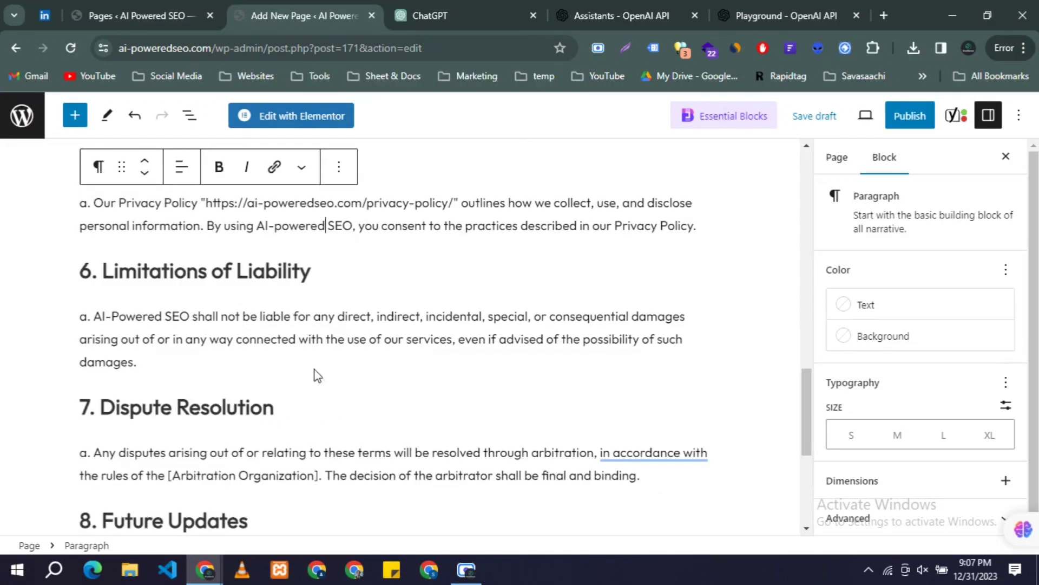
Step: Delete the pasted privacy policy address along with its leftover empty quotes
{"action": "left_click_drag", "start_coordinate": [206, 203], "coordinate": [448, 204]}
{"action": "key", "text": "ctrl+c"}
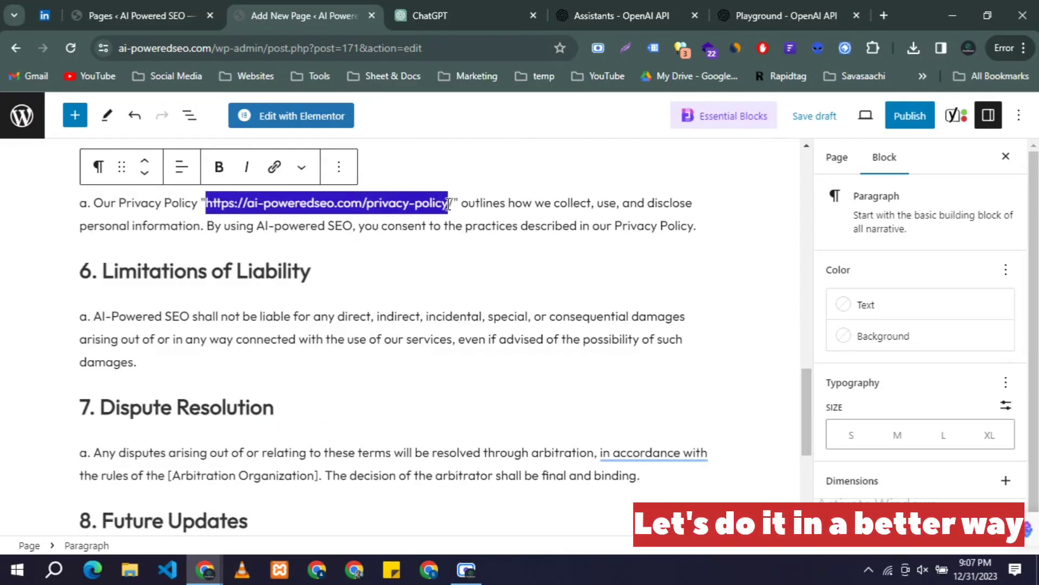
{"action": "key", "text": "BackSpace"}
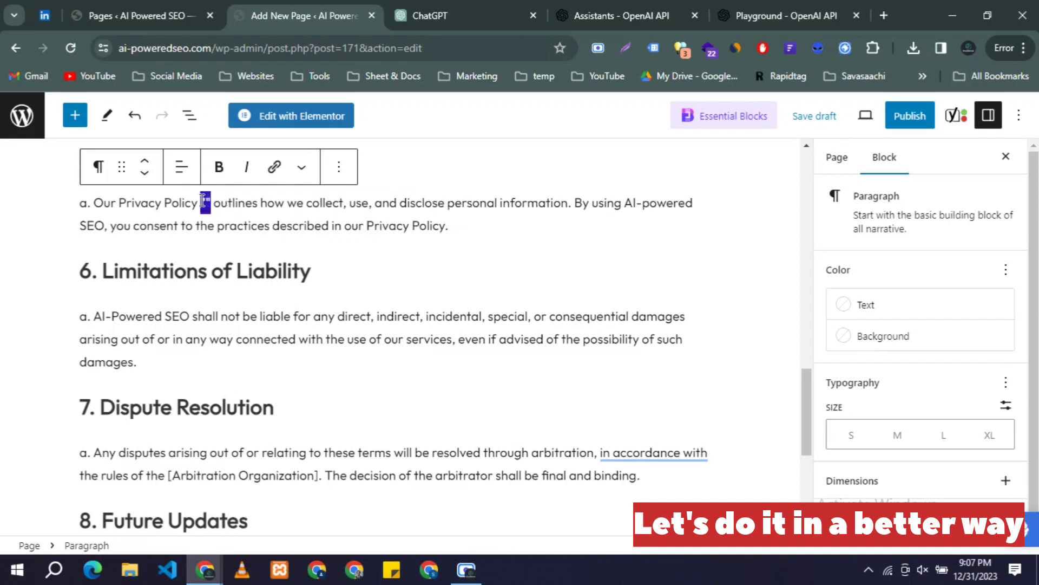
{"action": "key", "text": "BackSpace"}
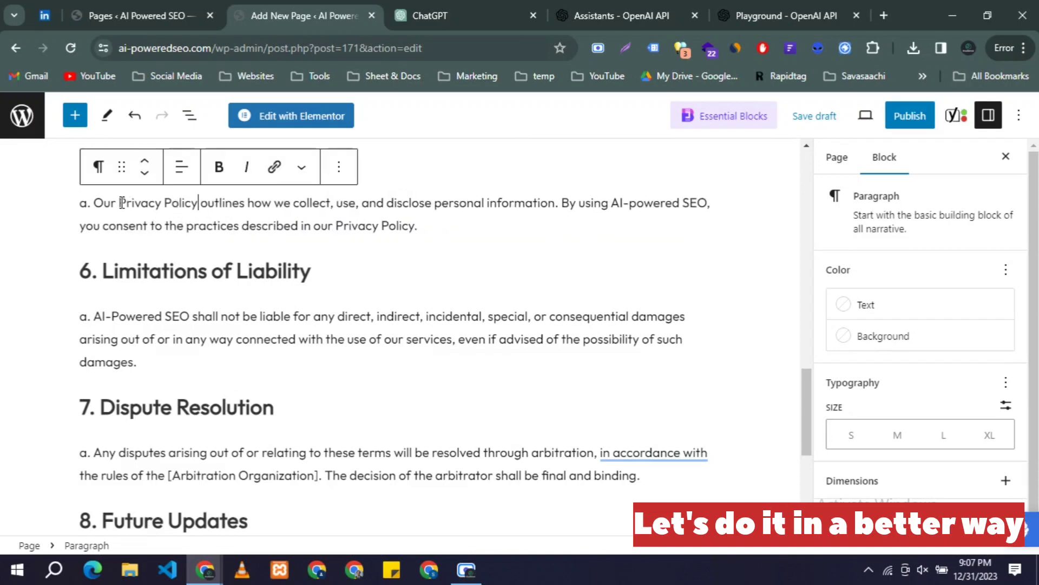
Step: Make 'Privacy Policy' bold and link it to the site's privacy policy page
{"action": "left_click_drag", "start_coordinate": [120, 203], "coordinate": [201, 203]}
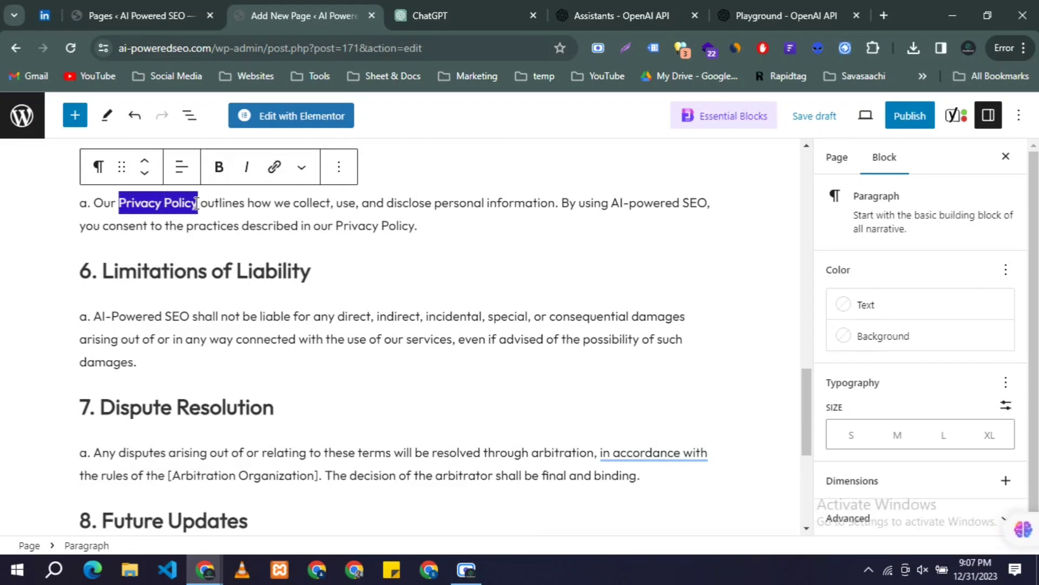
{"action": "left_click", "coordinate": [218, 166]}
{"action": "left_click", "coordinate": [274, 167]}
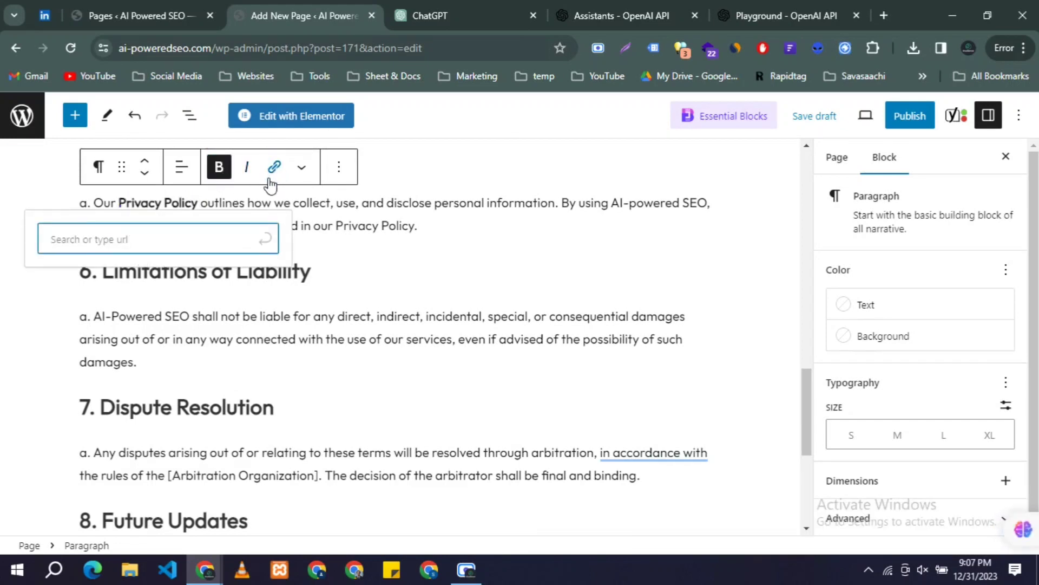
{"action": "key", "text": "ctrl+v"}
{"action": "left_click", "coordinate": [264, 239]}
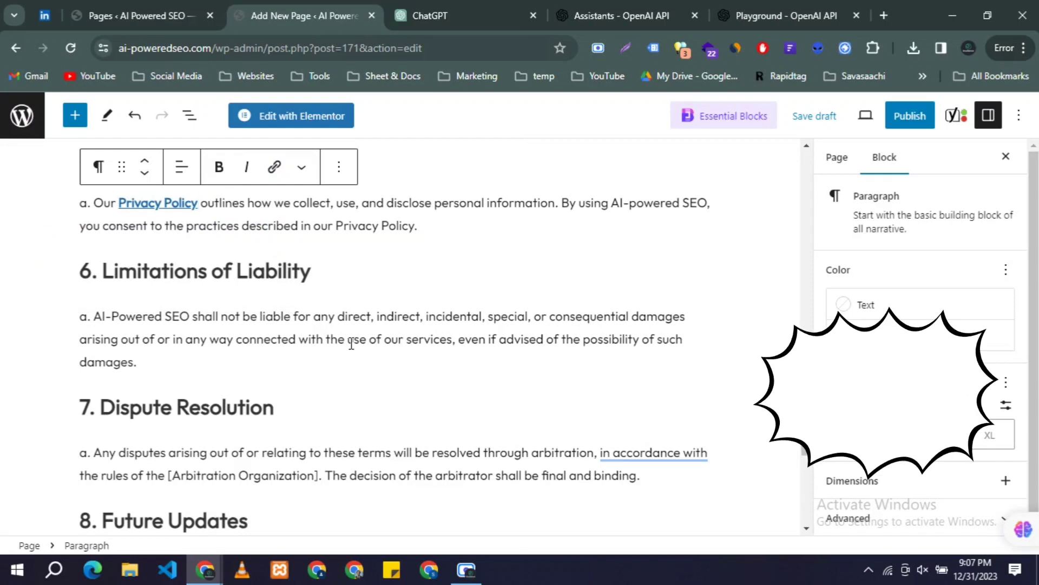
{"action": "scroll", "coordinate": [351, 343], "scroll_direction": "down", "scroll_amount": 5}
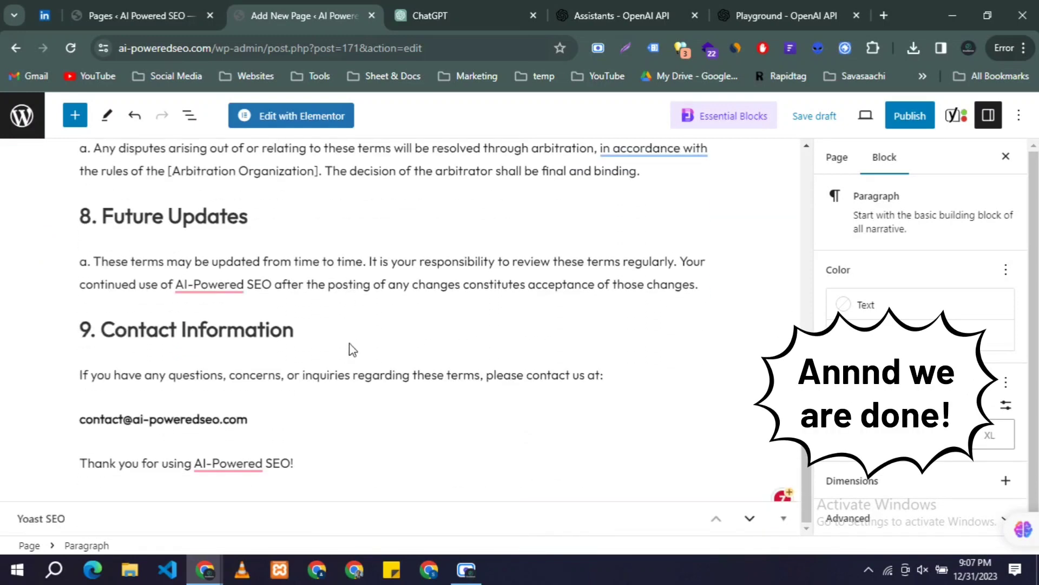
Step: Publish the Terms & Conditions page and open its live view in a new tab
{"action": "left_click", "coordinate": [898, 115]}
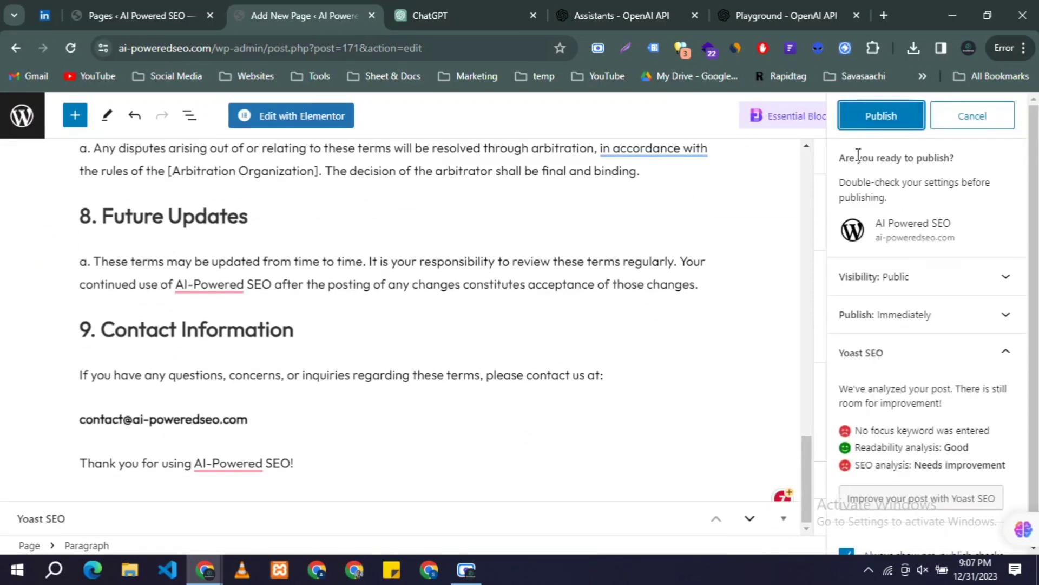
{"action": "left_click", "coordinate": [882, 115]}
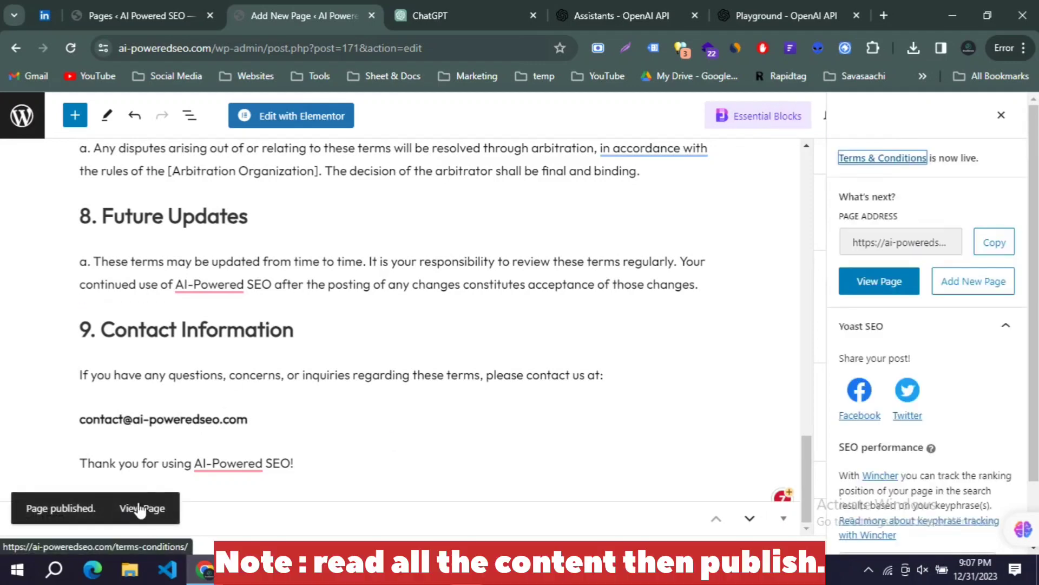
{"action": "middle_click", "coordinate": [142, 508]}
Step: Review the live Terms & Conditions page, scrolling through the cleaned-up terms
{"action": "left_click", "coordinate": [386, 2]}
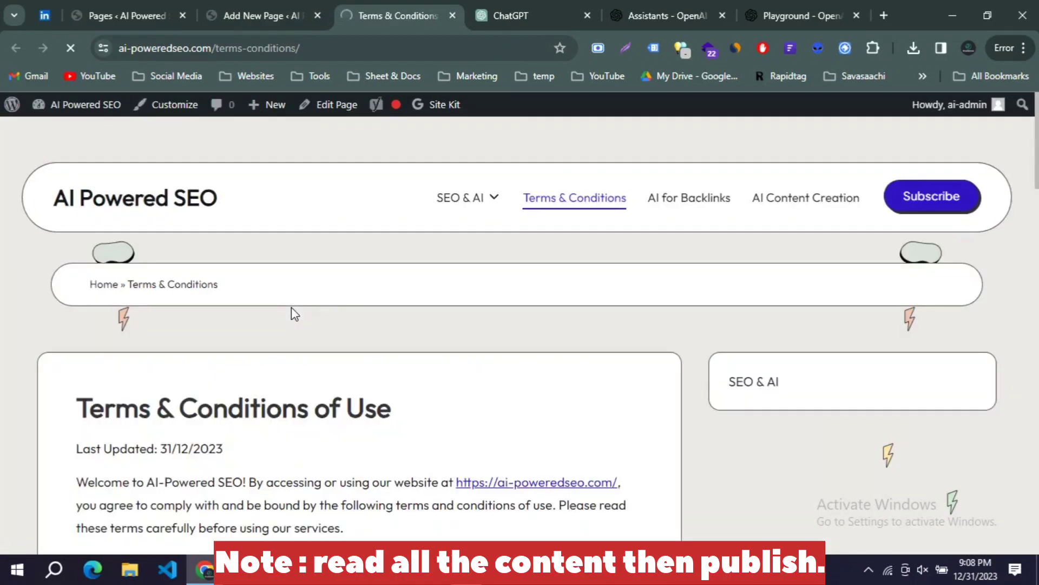
{"action": "scroll", "coordinate": [294, 314], "scroll_direction": "down", "scroll_amount": 3}
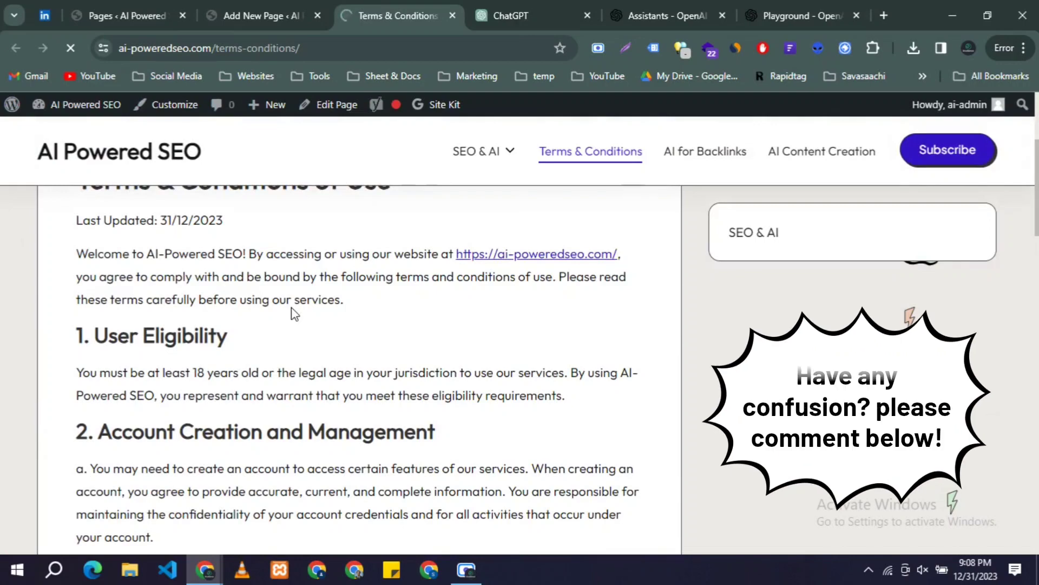
{"action": "scroll", "coordinate": [271, 317], "scroll_direction": "down", "scroll_amount": 10}
{"action": "scroll", "coordinate": [253, 324], "scroll_direction": "down", "scroll_amount": 15}
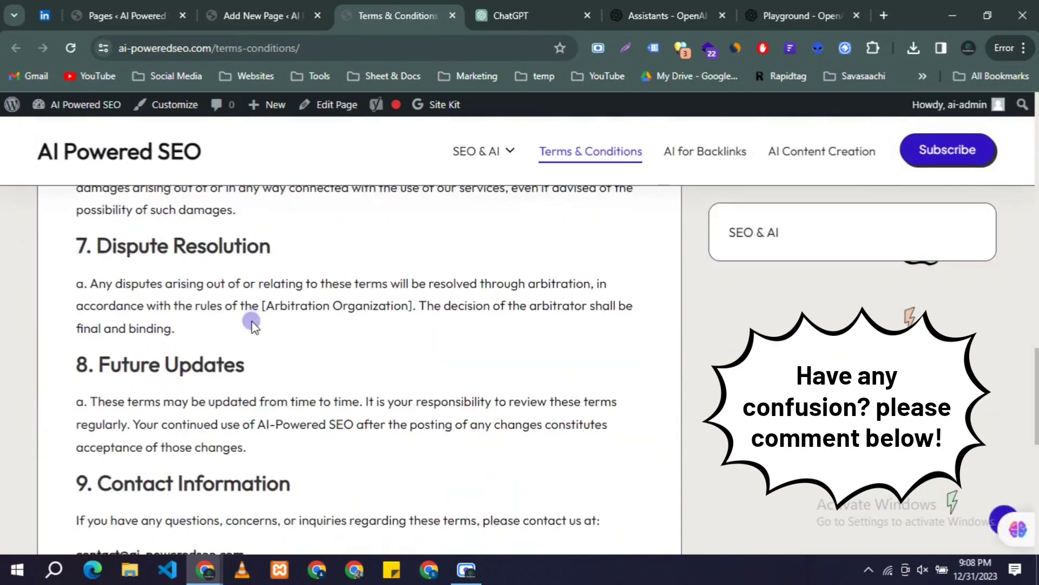
{"action": "scroll", "coordinate": [252, 325], "scroll_direction": "up", "scroll_amount": 12}
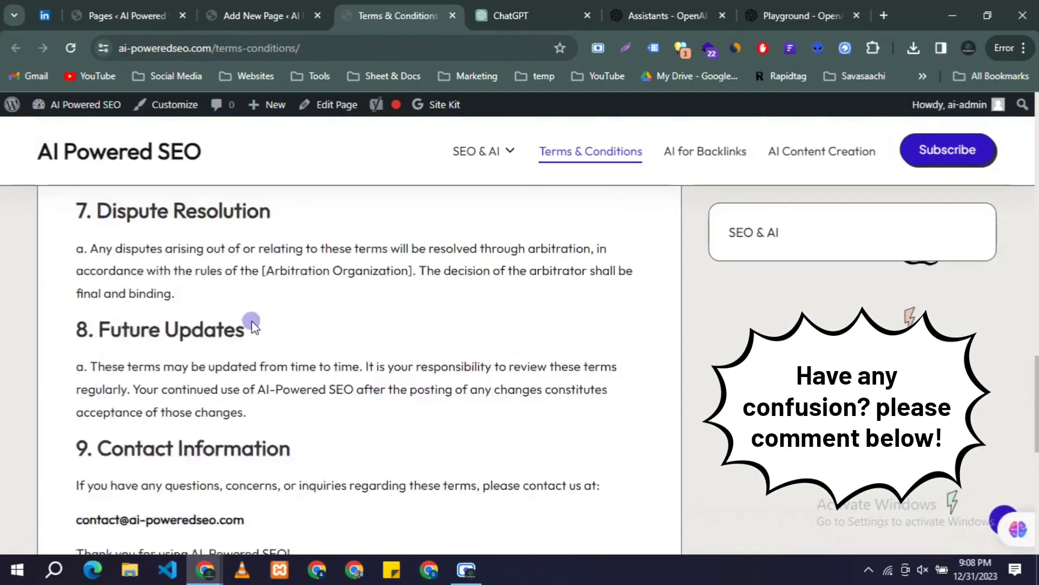
{"action": "scroll", "coordinate": [252, 320], "scroll_direction": "up", "scroll_amount": 12}
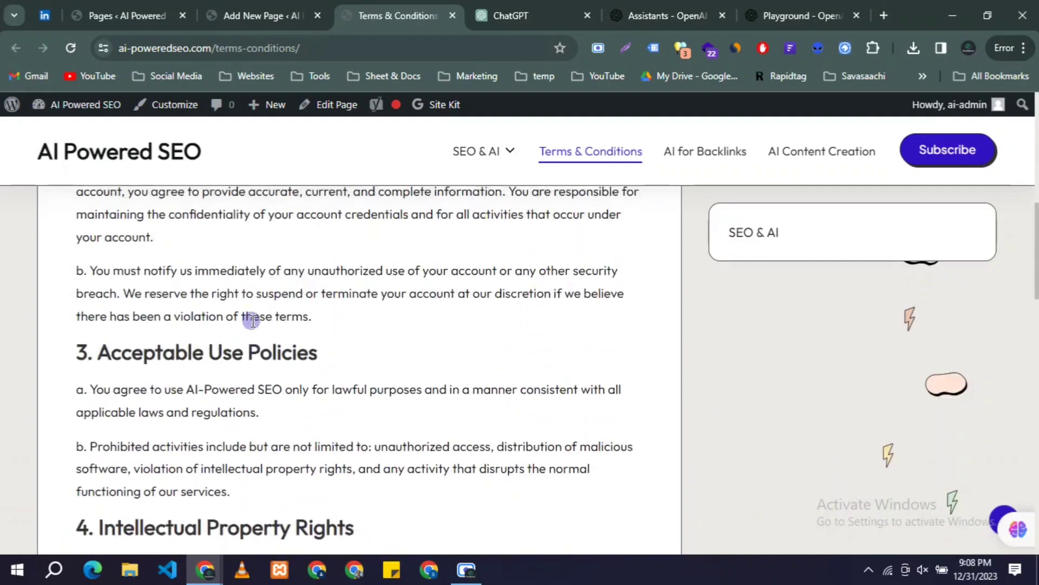